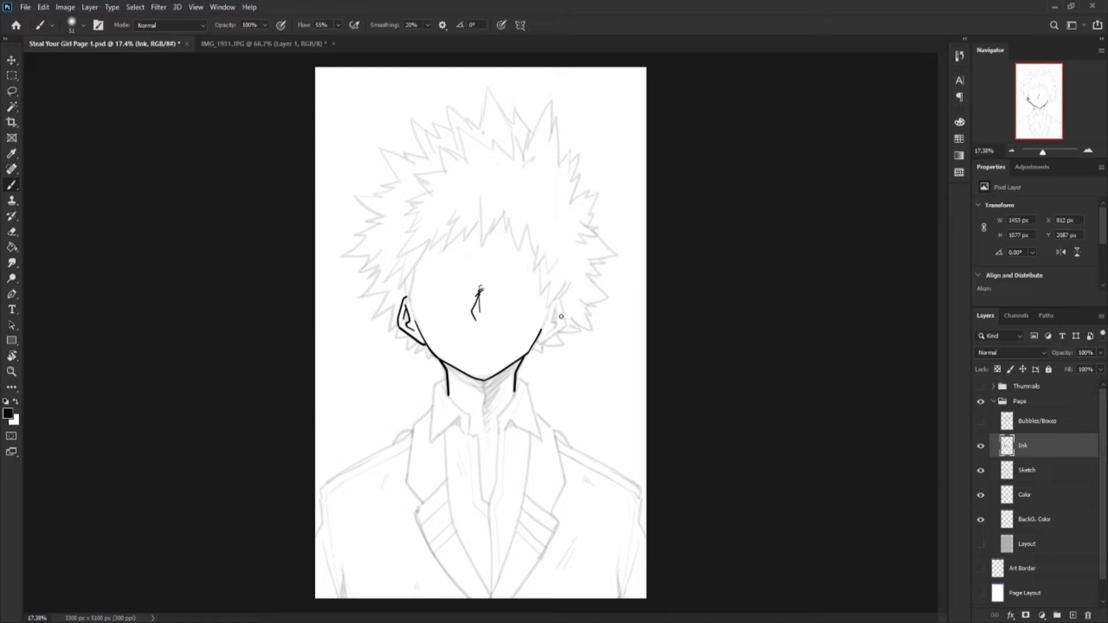
Ink the outline and inner fold of the ear on the figure's right-hand side over the sketch, matching the other ear
drag(564, 326, 538, 343)
key(ctrl+z)
drag(556, 299, 538, 344)
drag(558, 307, 540, 331)
drag(409, 305, 407, 278)
key(ctrl+z)
Ink both points of the shirt collar around the neck, with small black shadows at their lower edges
drag(447, 379, 430, 411)
drag(430, 409, 460, 427)
drag(442, 386, 468, 433)
mouse_move(515, 376)
mouse_down()
mouse_move(497, 432)
mouse_move(537, 416)
mouse_move(543, 440)
mouse_up()
drag(542, 440, 503, 430)
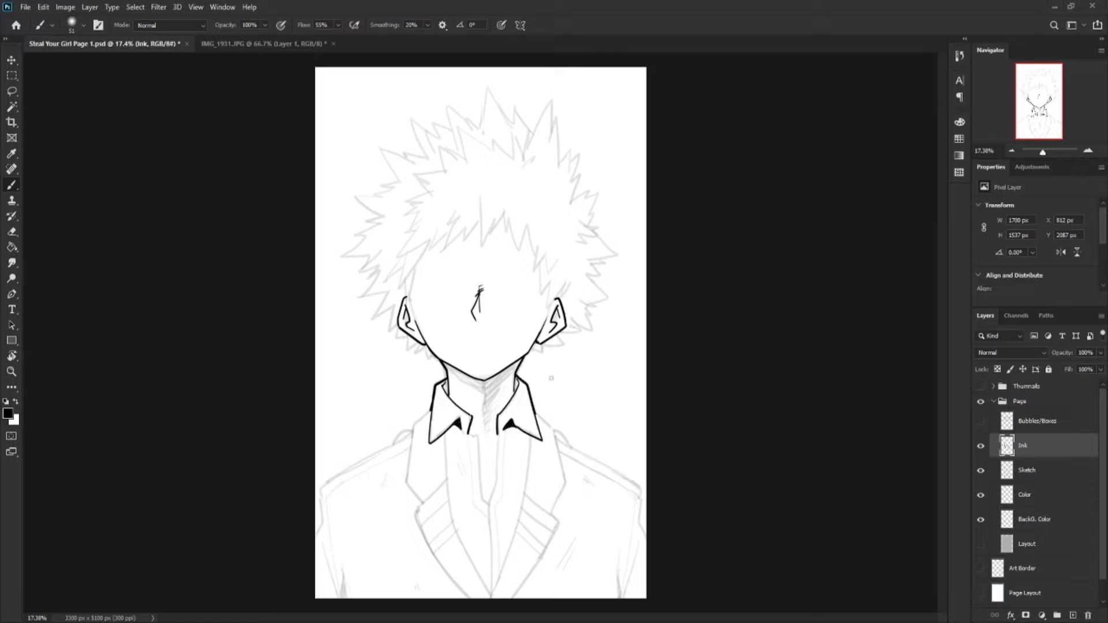
Ink the upper edges of the jacket collar and the rounded shoulder tabs on both sides of the shirt collar
drag(431, 411, 418, 420)
drag(536, 413, 571, 446)
drag(419, 419, 412, 435)
drag(412, 433, 392, 445)
key(ctrl+z)
key(ctrl+z)
key(ctrl+z)
drag(412, 433, 391, 445)
key(ctrl+z)
drag(412, 433, 389, 445)
key(ctrl+z)
Ink the outer edges of the jacket collar on both sides, down to the lapel notches
mouse_move(556, 436)
mouse_down()
mouse_move(577, 451)
mouse_move(562, 456)
mouse_move(551, 514)
mouse_up()
key(ctrl+z)
key(ctrl+z)
key(ctrl+z)
key(ctrl+z)
drag(412, 434, 423, 503)
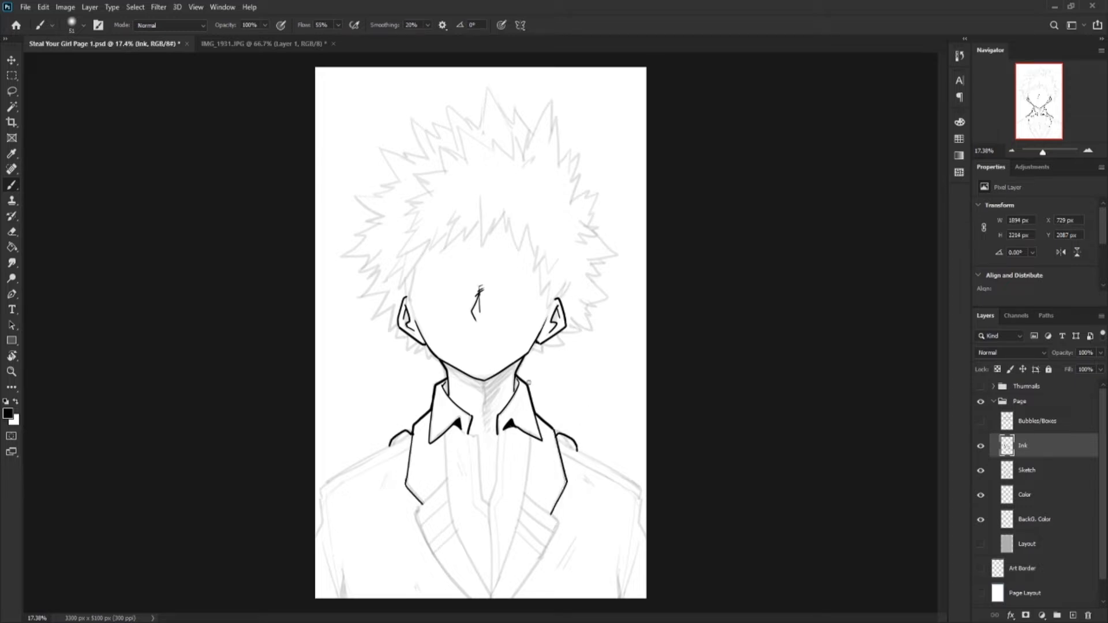
Ink the shirt's front opening and the placket seams on both sides, from the collar down to where the lapels meet
mouse_move(468, 433)
mouse_down()
mouse_move(505, 430)
mouse_move(487, 505)
mouse_up()
drag(497, 433, 487, 548)
key(ctrl+z)
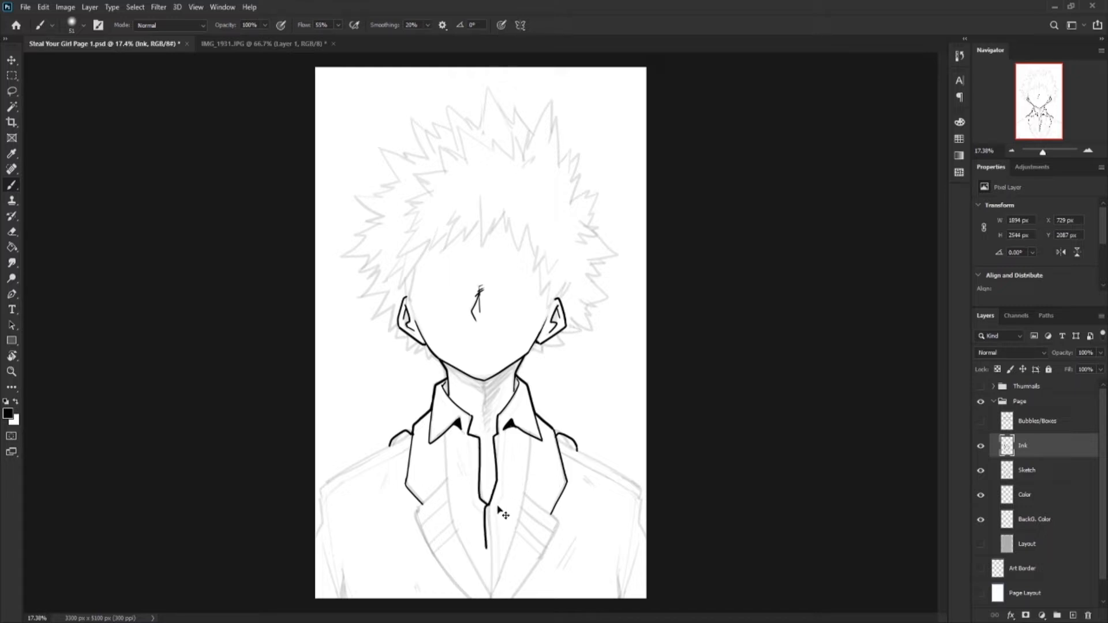
key(ctrl+z)
drag(488, 506, 492, 594)
drag(504, 433, 503, 476)
mouse_move(504, 480)
mouse_down()
mouse_move(491, 518)
mouse_move(499, 580)
mouse_up()
drag(471, 441, 484, 512)
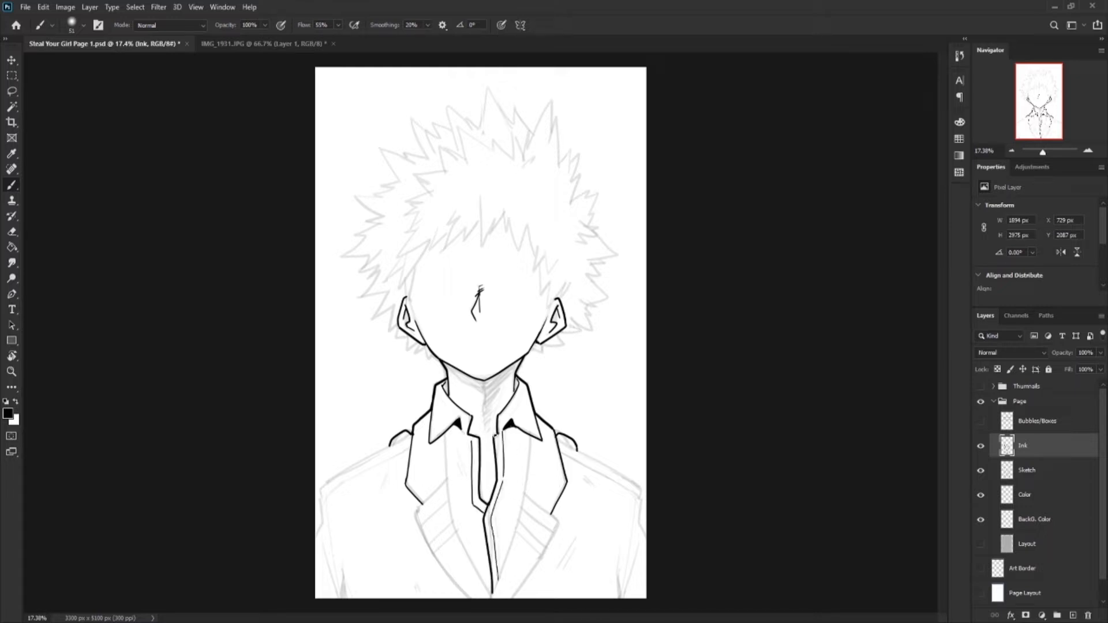
Ink the inner and outer edges of the jacket's left lapel down to the canvas bottom, and mirror the canvas view
drag(445, 434, 492, 594)
drag(450, 478, 467, 599)
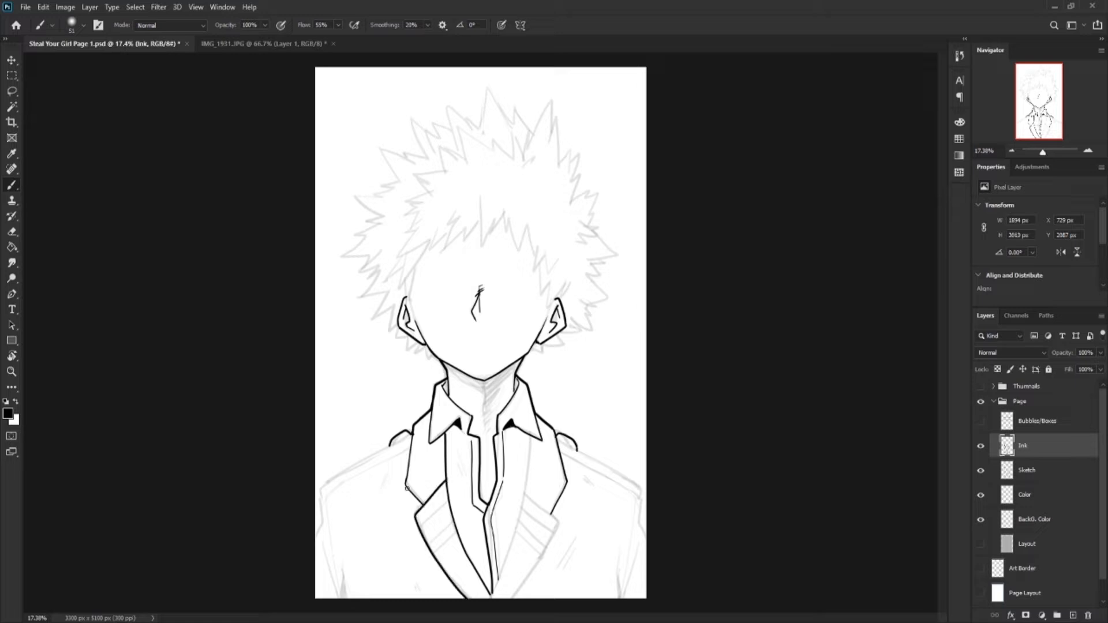
drag(424, 506, 411, 458)
key(ctrl+z)
drag(551, 510, 581, 485)
key(ctrl+z)
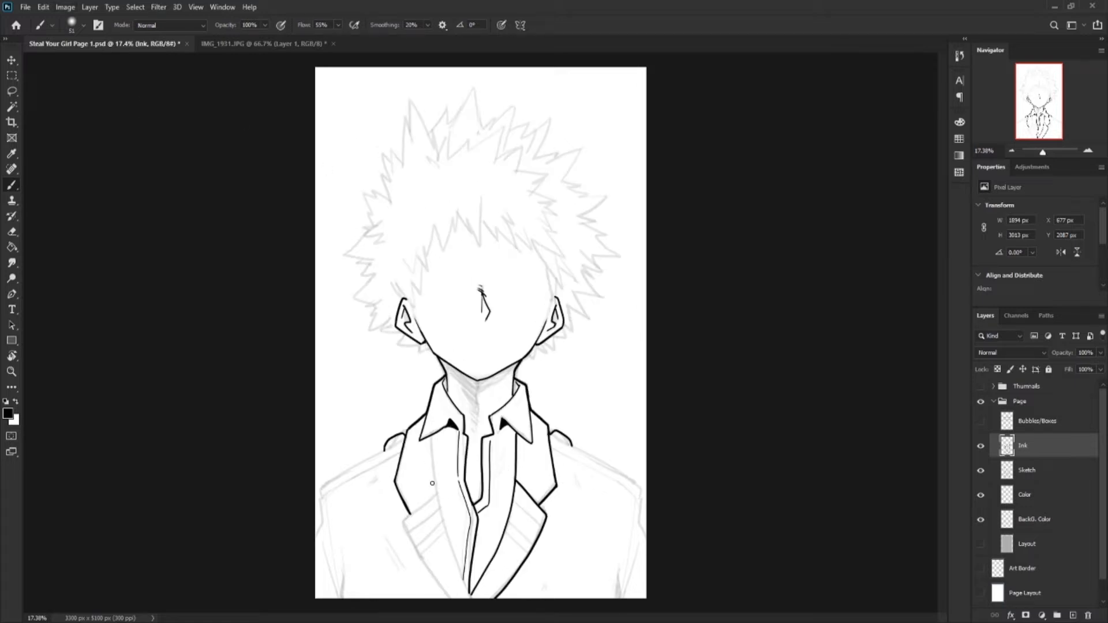
Ink the inner edge, notch and outer edge of the remaining lapel in the mirrored view
drag(431, 436, 469, 597)
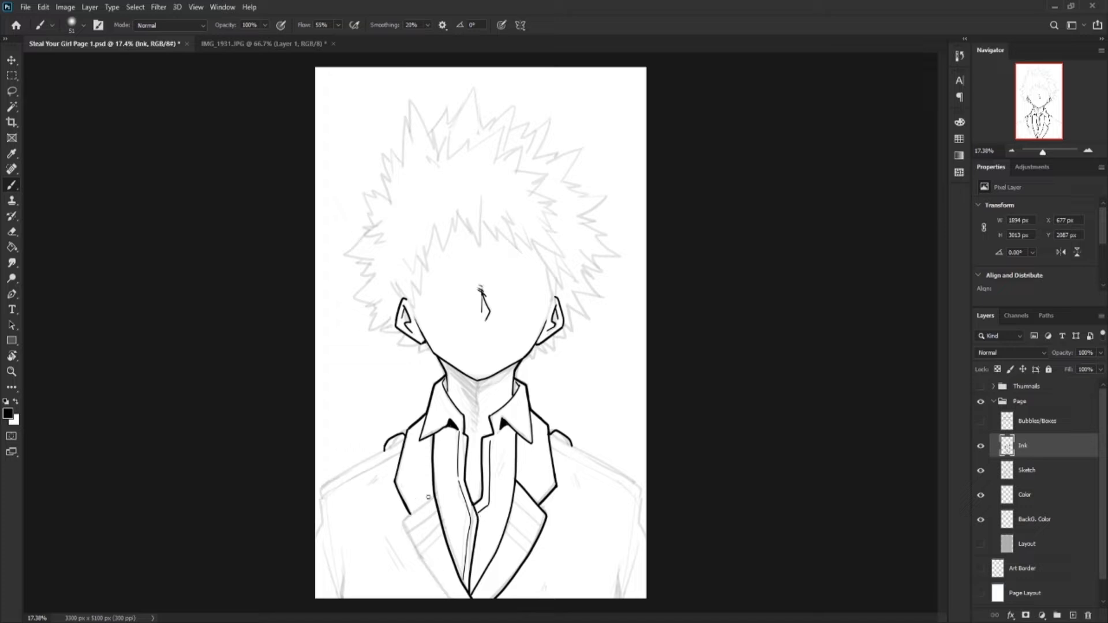
key(ctrl+z)
mouse_move(435, 495)
mouse_down()
mouse_move(449, 597)
mouse_move(400, 525)
mouse_move(450, 597)
mouse_up()
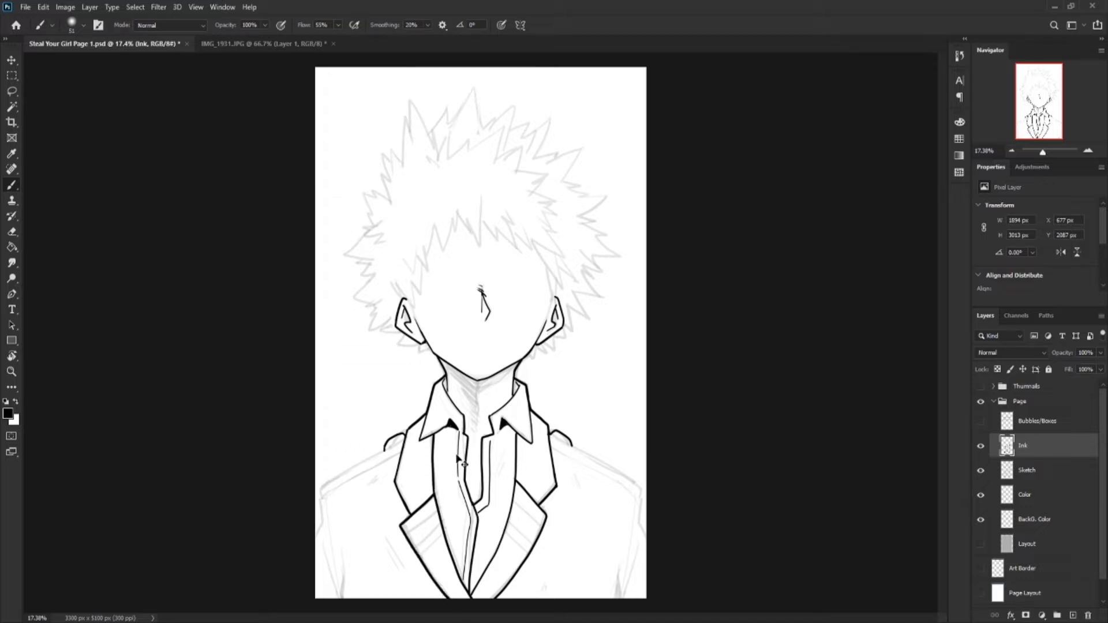
Ink the jacket's shoulder line and upper sleeve edge on the left half of the mirrored drawing
mouse_move(417, 436)
mouse_down()
mouse_move(317, 491)
mouse_move(321, 513)
mouse_up()
key(ctrl+z)
key(ctrl+z)
key(ctrl+z)
key(ctrl+z)
drag(321, 514, 313, 539)
key(ctrl+z)
key(ctrl+z)
Close the rounded shoulder tabs on both sides of the jacket collar with short lower strokes
drag(385, 453, 389, 451)
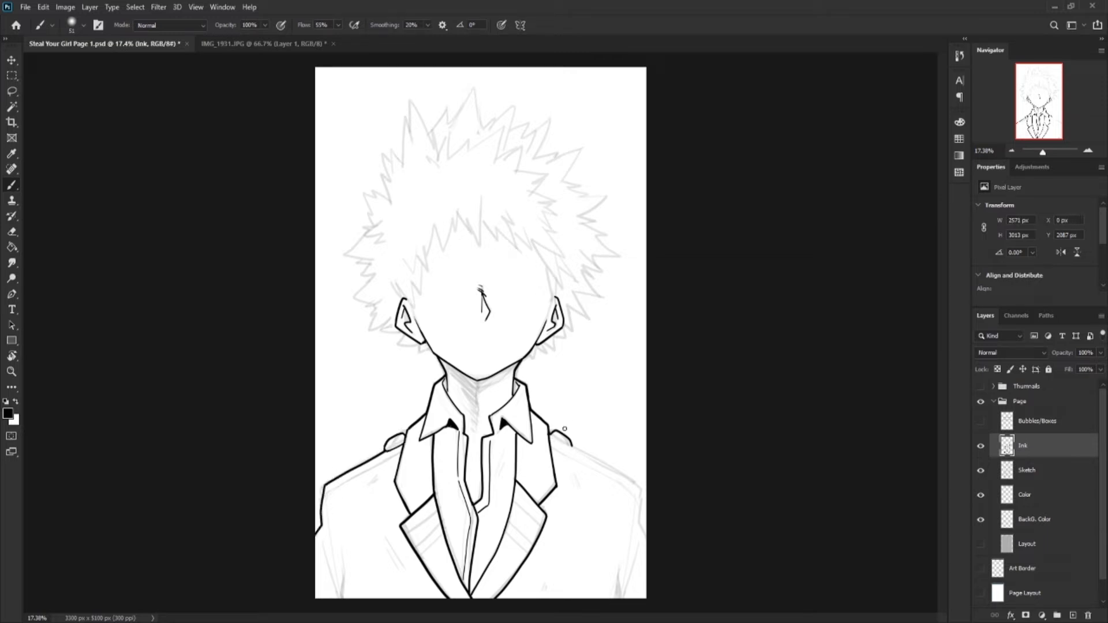
key(ctrl+z)
mouse_move(550, 437)
mouse_down()
mouse_move(589, 459)
mouse_move(570, 447)
mouse_up()
key(ctrl+z)
key(ctrl+z)
Ink small black shadows inside the shirt collar on both sides of the neck, and flip the canvas view back
drag(444, 377, 448, 393)
drag(511, 380, 516, 397)
key(ctrl+shift+h)
Ink the remaining shoulder line and upper sleeve edge on the left half of the drawing
mouse_move(409, 439)
mouse_down()
mouse_move(353, 465)
mouse_move(316, 537)
mouse_up()
key(ctrl+z)
key(ctrl+z)
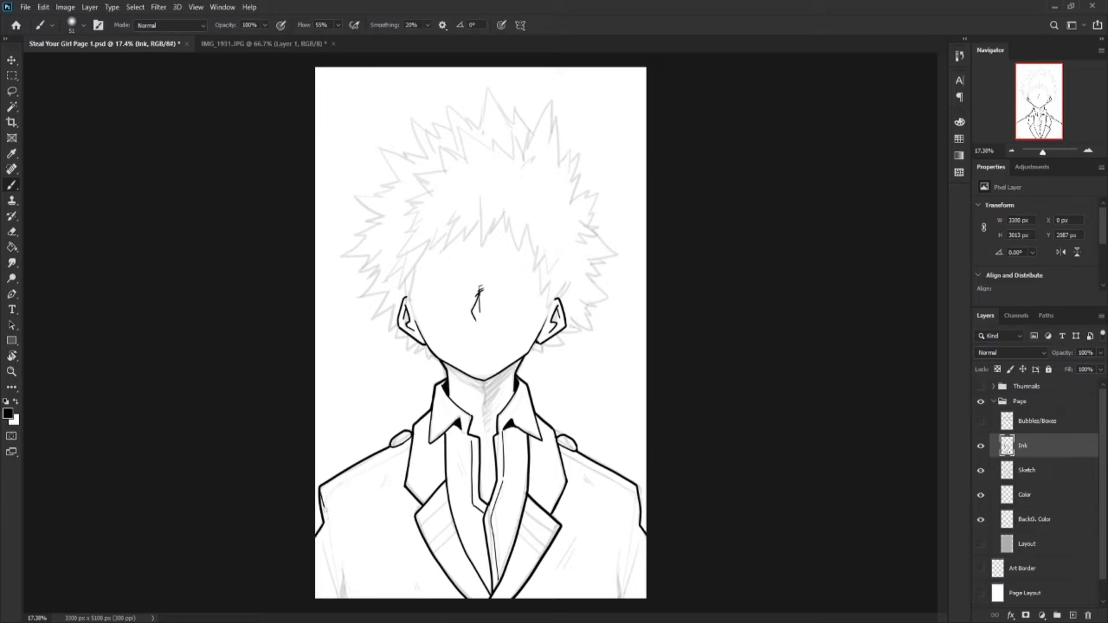
key(ctrl+z)
Ink the lower edges of both shoulder straps with lines running parallel to the jacket's shoulder lines
drag(321, 489, 331, 491)
key(ctrl+z)
drag(332, 492, 411, 448)
drag(638, 492, 630, 496)
drag(562, 453, 633, 492)
key(ctrl+z)
key(ctrl+z)
drag(562, 453, 640, 495)
key(ctrl+z)
drag(561, 453, 636, 492)
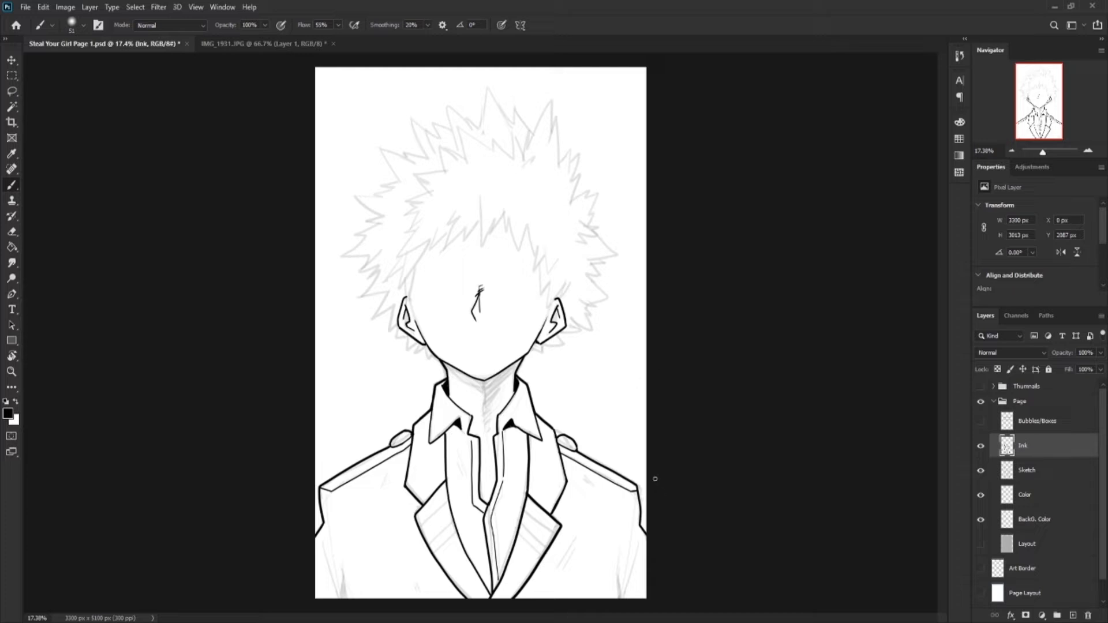
Ink the sleeve seams and fold lines along both arms down to the bottom of the canvas
drag(329, 511, 342, 598)
drag(344, 536, 342, 600)
drag(327, 555, 338, 598)
key(ctrl+z)
mouse_move(626, 598)
mouse_down()
mouse_move(629, 540)
mouse_move(626, 594)
mouse_up()
key(ctrl+z)
drag(635, 509, 630, 581)
key(ctrl+z)
drag(630, 580, 624, 593)
Add short fold marks on the left half of the jacket, below the shoulder and beside the lower lapel
drag(420, 558, 423, 570)
drag(402, 584, 414, 577)
drag(381, 492, 383, 477)
Add hatch marks on the right half of the jacket below the shoulder and beside the lapel, and touch up the lower left folds
drag(583, 476, 599, 489)
drag(570, 556, 584, 545)
mouse_move(569, 564)
mouse_down()
mouse_move(580, 568)
mouse_move(567, 556)
mouse_up()
key(ctrl+z)
key(ctrl+z)
drag(580, 548, 562, 557)
key(ctrl+z)
drag(582, 477, 591, 485)
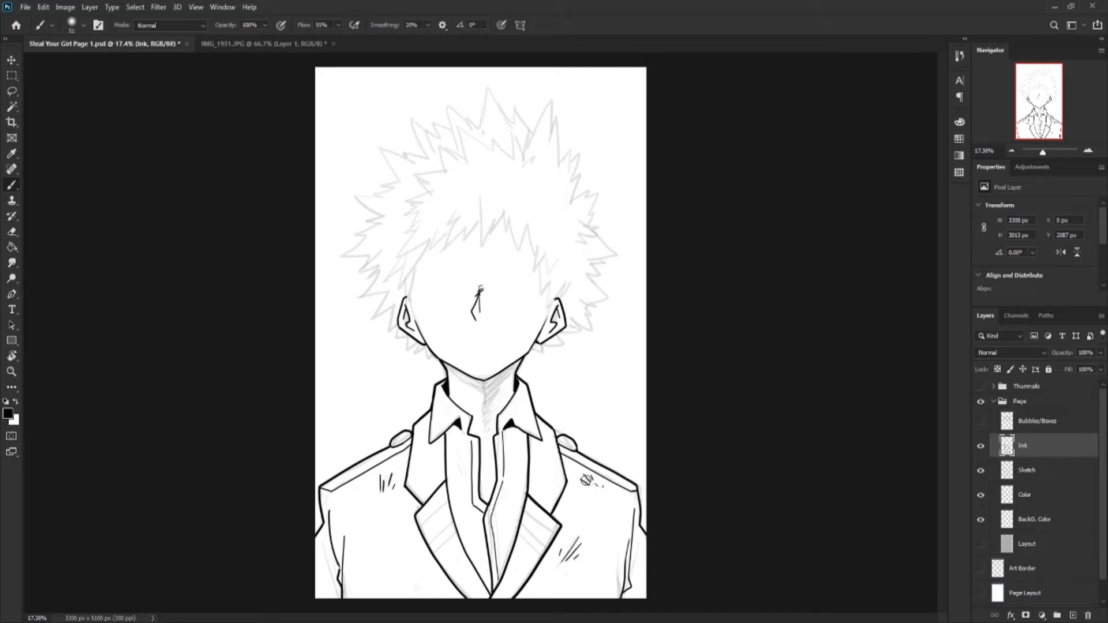
key(ctrl+z)
drag(417, 574, 423, 584)
On a new layer, paint a solid black shadow under the jaw and hatching down the middle of the neck
mouse_move(443, 362)
mouse_down()
mouse_move(483, 388)
mouse_move(490, 428)
mouse_up()
key(ctrl+z)
click(1072, 615)
key(ctrl+z)
drag(489, 388, 490, 418)
mouse_move(444, 363)
mouse_down()
mouse_move(488, 384)
mouse_move(520, 361)
mouse_move(484, 389)
mouse_move(485, 414)
mouse_up()
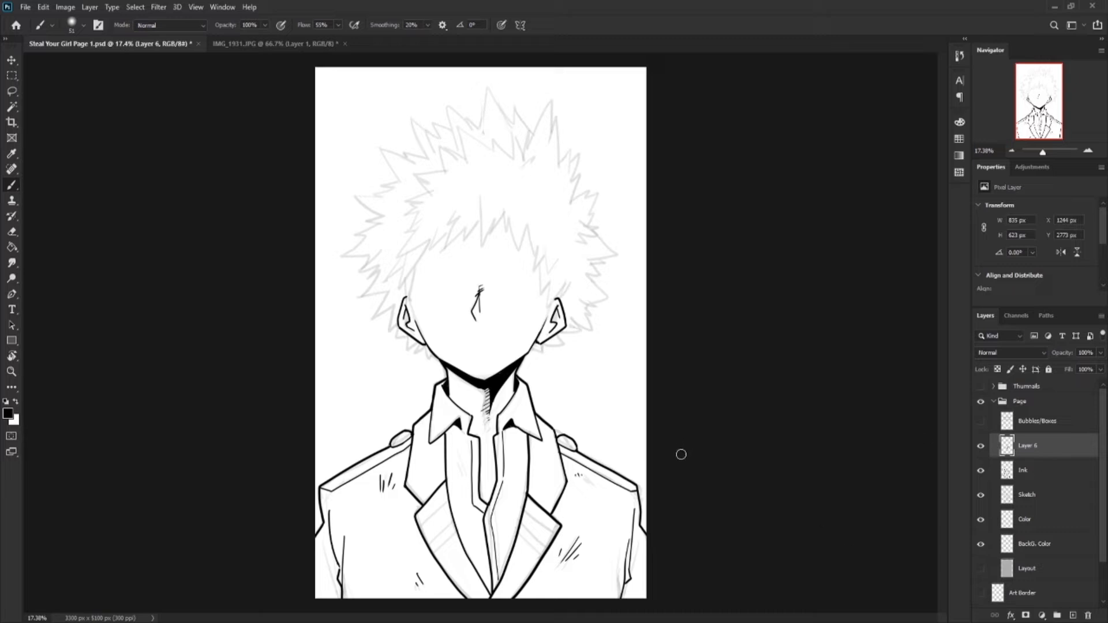
Rework the lines of the shirt's front opening on the Ink layer with thinner strokes
key(alt+bracketleft)
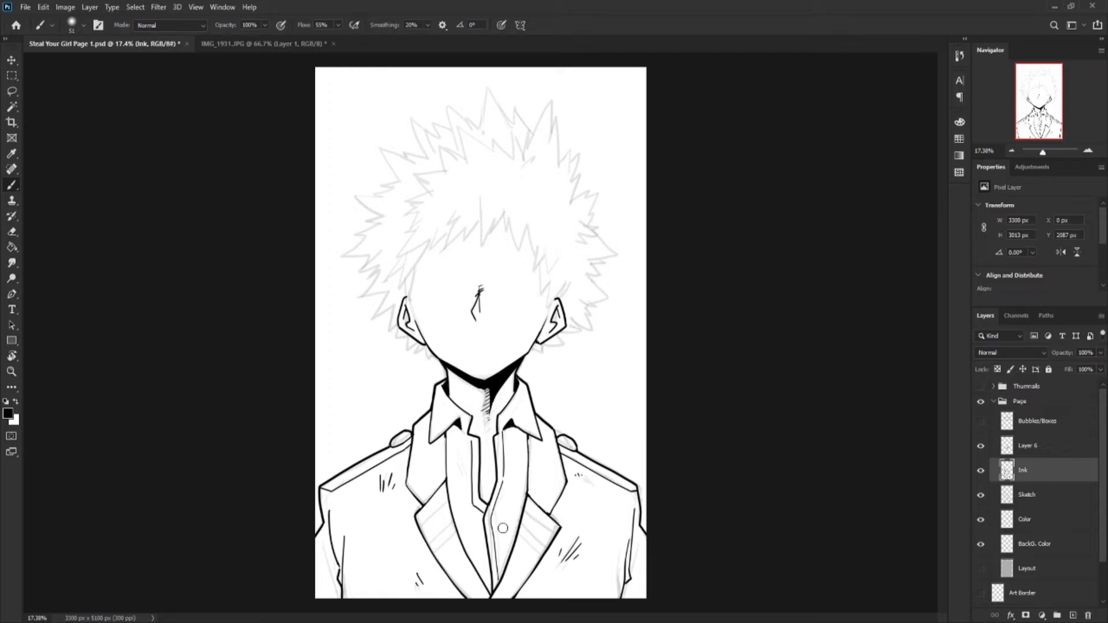
key(ctrl+z)
key(ctrl+z)
drag(489, 535, 500, 595)
key(ctrl+z)
key(ctrl+z)
key(ctrl+z)
key(ctrl+z)
key(ctrl+z)
key(ctrl+z)
key(ctrl+z)
key(ctrl+z)
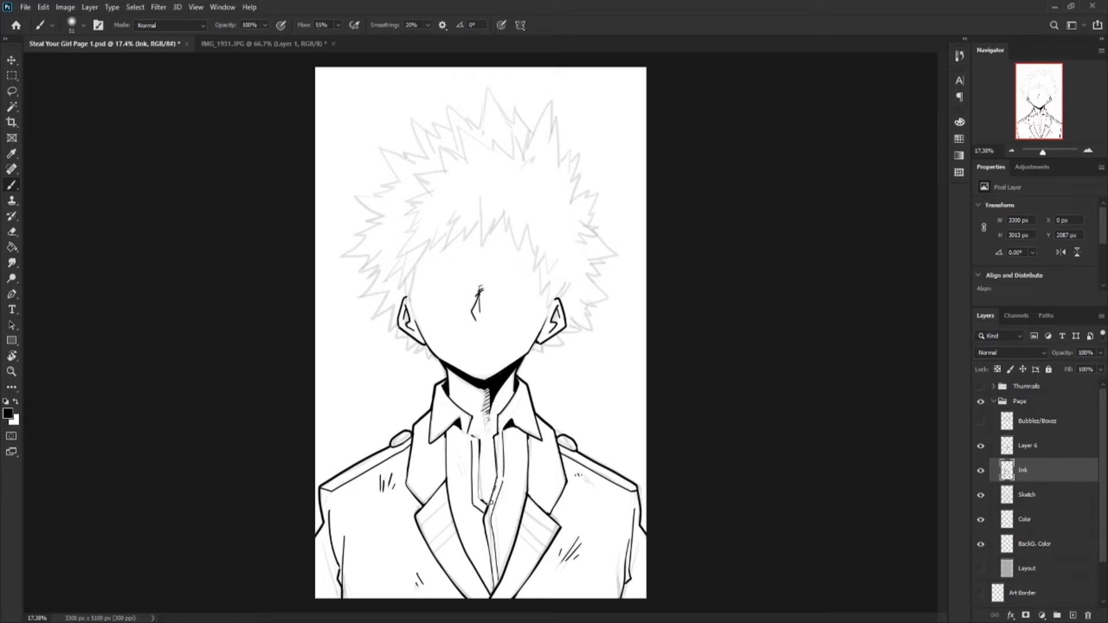
Refine the placket's double lines around its lower corner, and clear the old inner edge of the right lapel
key(ctrl+z)
key(ctrl+z)
key(ctrl+z)
key(ctrl+z)
key(ctrl+z)
key(ctrl+z)
key(ctrl+z)
key(ctrl+z)
key(ctrl+z)
key(ctrl+z)
key(ctrl+z)
key(ctrl+z)
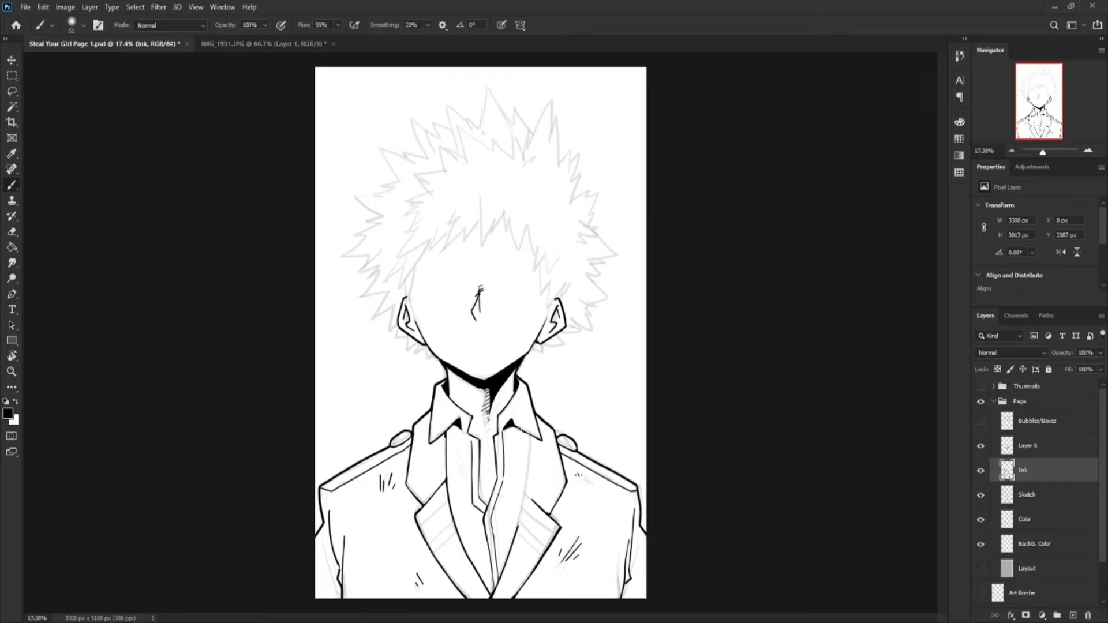
Redraw the inner edge of the right lapel as a curve from the shirt collar to the bottom point
drag(529, 437, 522, 551)
key(ctrl+z)
key(ctrl+z)
key(ctrl+z)
drag(530, 437, 498, 587)
Add a new layer above Ink and ink the short hair tufts beneath the left ear on it
click(1073, 615)
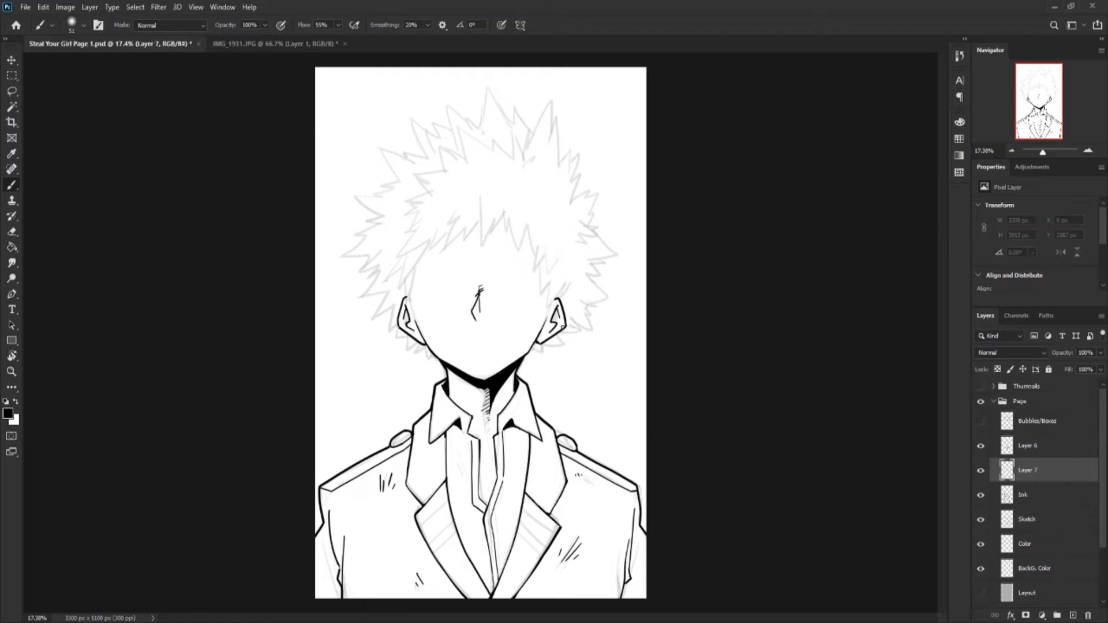
mouse_move(434, 362)
mouse_down()
mouse_move(369, 294)
mouse_move(378, 271)
mouse_up()
key(ctrl+z)
key(ctrl+z)
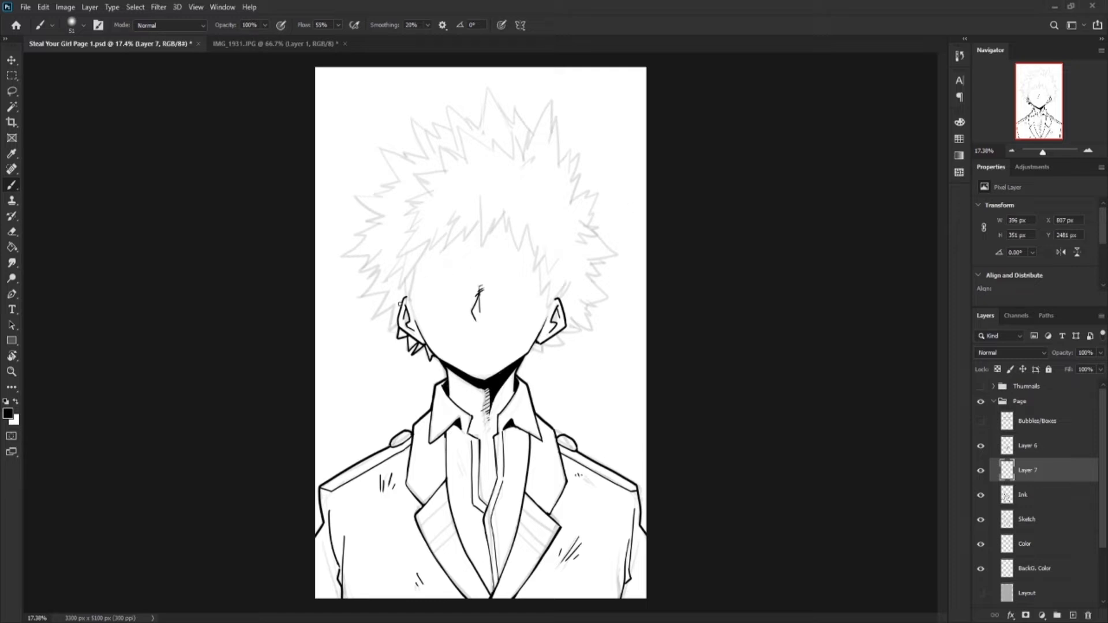
Ink the outer hair spikes up the left side of the head, from the ear to the upper side
mouse_move(399, 330)
mouse_down()
mouse_move(396, 304)
mouse_move(371, 317)
mouse_move(382, 268)
mouse_move(344, 254)
mouse_move(383, 224)
mouse_move(365, 222)
mouse_move(380, 216)
mouse_move(362, 205)
mouse_up()
key(ctrl+z)
key(ctrl+z)
key(ctrl+z)
key(ctrl+z)
key(ctrl+z)
key(ctrl+z)
Ink the outer hair spikes over the crown and down the right side of the head to below the ear
mouse_move(381, 215)
mouse_down()
mouse_move(355, 201)
mouse_move(394, 185)
mouse_move(382, 145)
mouse_move(437, 137)
mouse_move(453, 119)
mouse_move(480, 128)
mouse_move(485, 89)
mouse_up()
drag(485, 89, 513, 124)
key(ctrl+z)
key(ctrl+z)
mouse_move(485, 89)
mouse_down()
mouse_move(525, 127)
mouse_move(551, 98)
mouse_move(560, 163)
mouse_move(571, 149)
mouse_move(572, 199)
mouse_move(602, 191)
mouse_move(604, 258)
mouse_move(592, 265)
mouse_move(616, 252)
mouse_move(584, 312)
mouse_move(593, 331)
mouse_move(572, 322)
mouse_move(539, 345)
mouse_up()
key(ctrl+z)
key(ctrl+z)
key(ctrl+z)
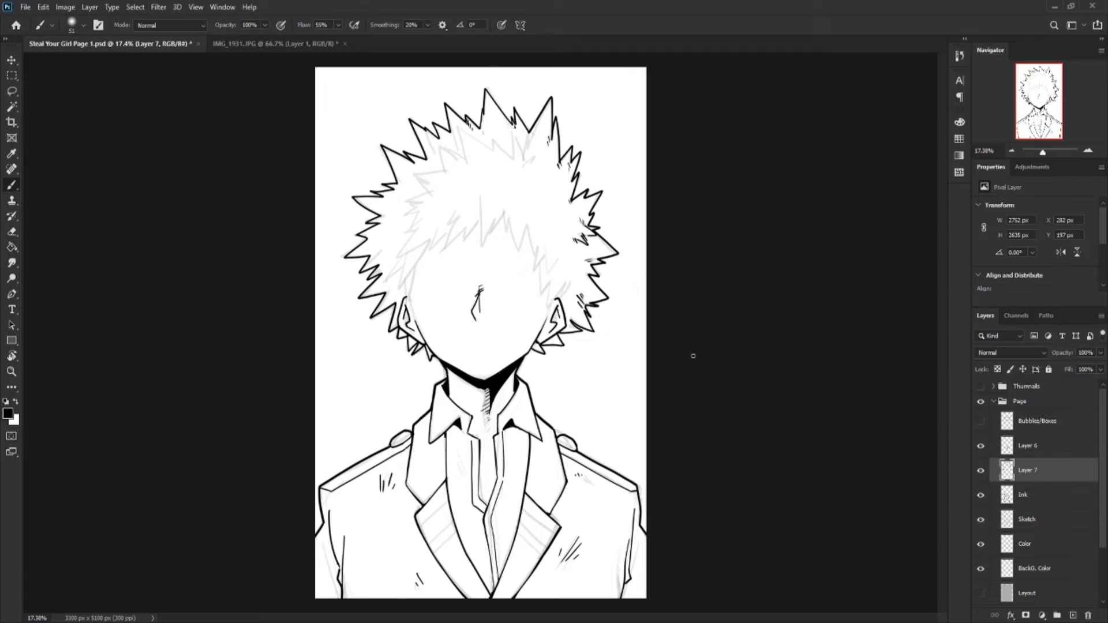
Ink the spiky fringe across the forehead and the inner hair contour below the crown
mouse_move(567, 281)
mouse_down()
mouse_move(555, 299)
mouse_move(535, 253)
mouse_move(506, 228)
mouse_move(442, 245)
mouse_move(452, 226)
mouse_move(403, 283)
mouse_move(385, 282)
mouse_move(430, 215)
mouse_move(404, 209)
mouse_move(426, 195)
mouse_move(414, 174)
mouse_move(440, 170)
mouse_move(445, 146)
mouse_move(467, 164)
mouse_move(461, 128)
mouse_move(510, 160)
mouse_up()
key(ctrl+z)
key(ctrl+z)
mouse_move(461, 128)
mouse_down()
mouse_move(522, 164)
mouse_move(536, 128)
mouse_up()
key(ctrl+z)
drag(532, 154, 522, 165)
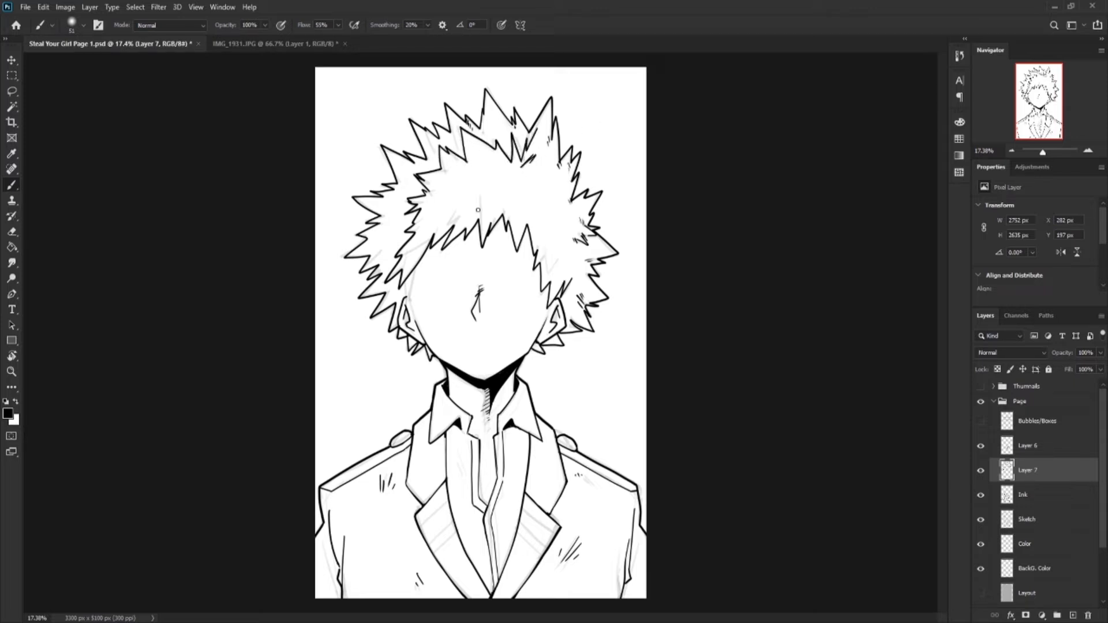
Ink short strand lines rising from the centre of the fringe, keeping only the strokes that fit the hair
drag(460, 213, 445, 228)
key(ctrl+z)
key(ctrl+z)
mouse_move(461, 215)
mouse_down()
mouse_move(450, 225)
mouse_move(479, 212)
mouse_up()
key(ctrl+z)
drag(481, 195, 491, 229)
key(ctrl+z)
key(ctrl+z)
drag(542, 283, 549, 299)
Ink short strand lines in the hair beside the left end of the fringe
drag(433, 241, 404, 254)
key(ctrl+z)
drag(430, 245, 403, 273)
key(ctrl+z)
key(ctrl+z)
key(ctrl+z)
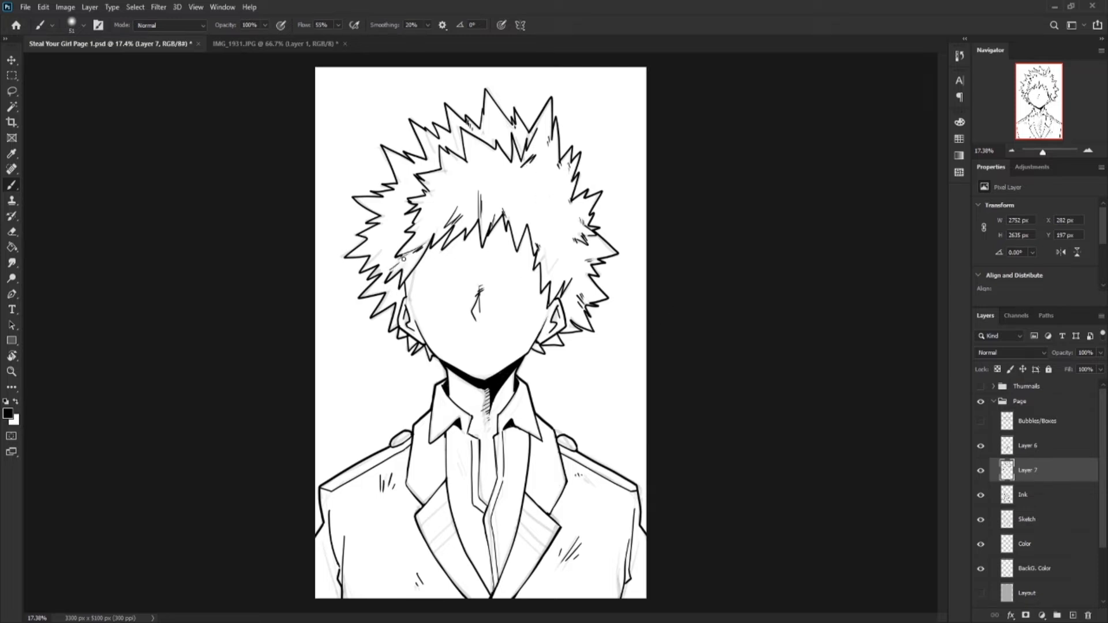
Ink the left contour of the face from the fringe down to the ear, redoing the stroke until it fits
drag(417, 269, 408, 310)
key(ctrl+z)
key(ctrl+z)
key(ctrl+z)
drag(422, 259, 408, 309)
key(ctrl+z)
key(ctrl+z)
mouse_move(422, 263)
mouse_down()
mouse_move(408, 310)
mouse_move(412, 300)
mouse_up()
key(ctrl+z)
drag(421, 258, 407, 301)
Ink short strand lines at the right temple and across the crown spikes, and save the page
drag(545, 245, 542, 266)
mouse_move(548, 247)
mouse_down()
mouse_move(551, 281)
mouse_move(572, 262)
mouse_move(562, 266)
mouse_up()
key(ctrl+z)
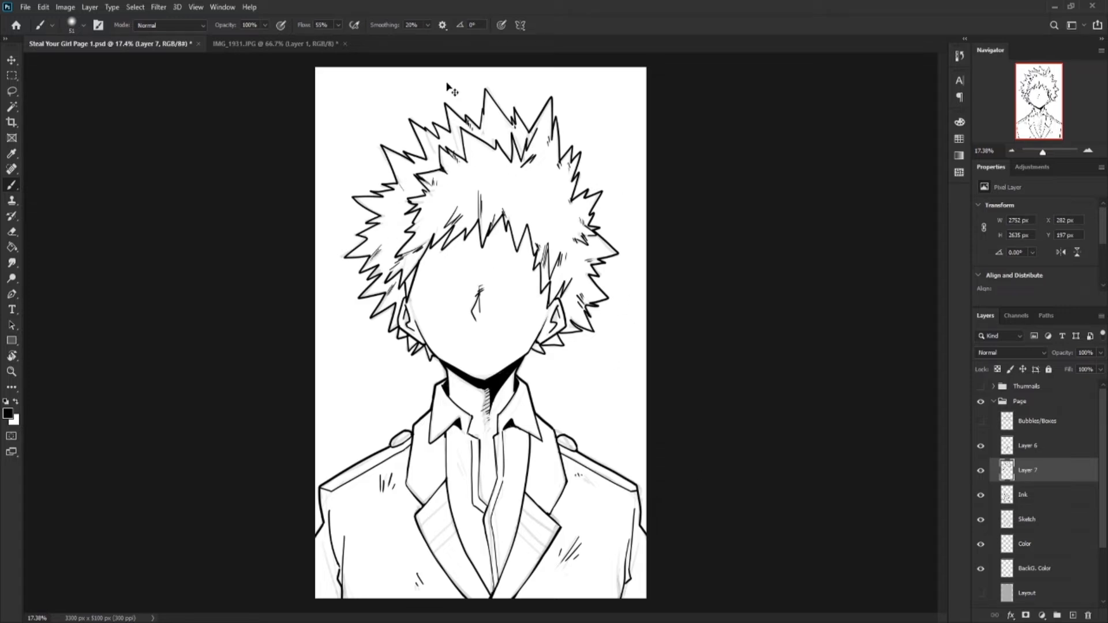
drag(427, 132, 430, 149)
mouse_move(457, 163)
mouse_down()
mouse_move(471, 174)
mouse_move(508, 165)
mouse_up()
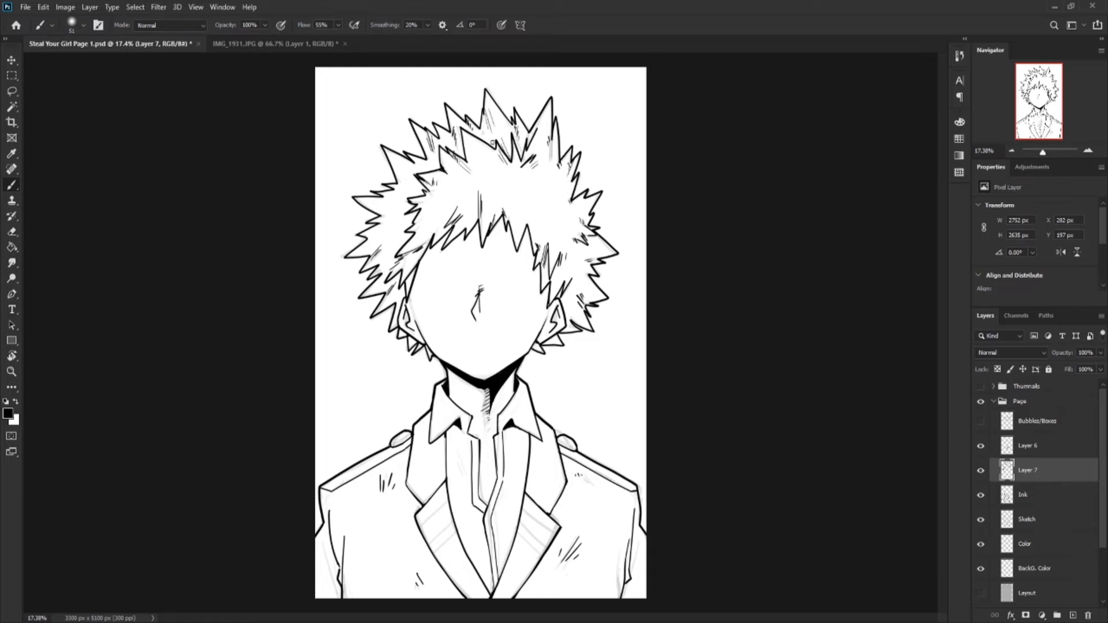
drag(485, 113, 491, 135)
drag(425, 213, 419, 226)
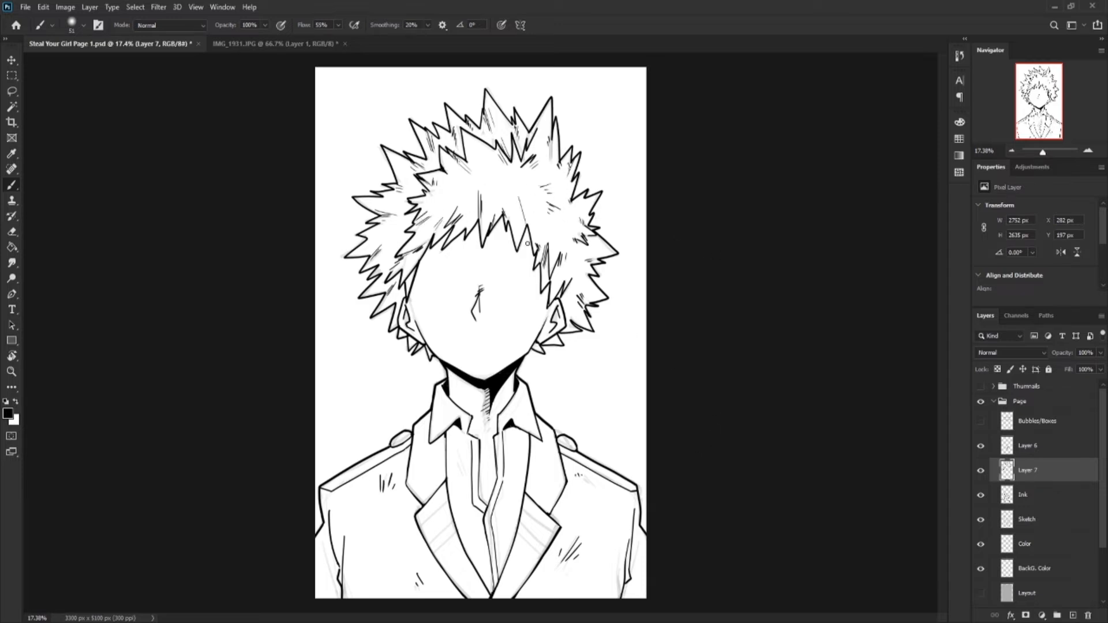
key(ctrl+z)
key(ctrl+s)
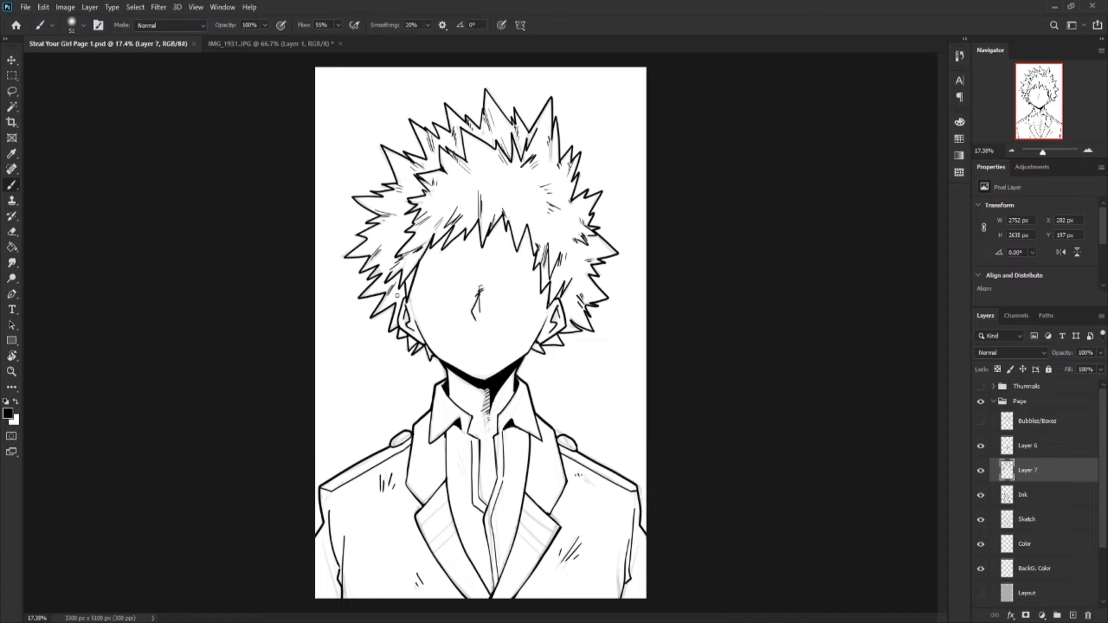
Ink thin strand lines above the right half of the fringe and near the right ear, and save the page
drag(397, 296, 392, 303)
key(ctrl+z)
drag(524, 226, 528, 194)
drag(530, 216, 521, 194)
key(ctrl+z)
key(ctrl+z)
drag(529, 221, 523, 195)
key(ctrl+z)
key(ctrl+z)
key(ctrl+z)
key(ctrl+z)
drag(529, 223, 535, 207)
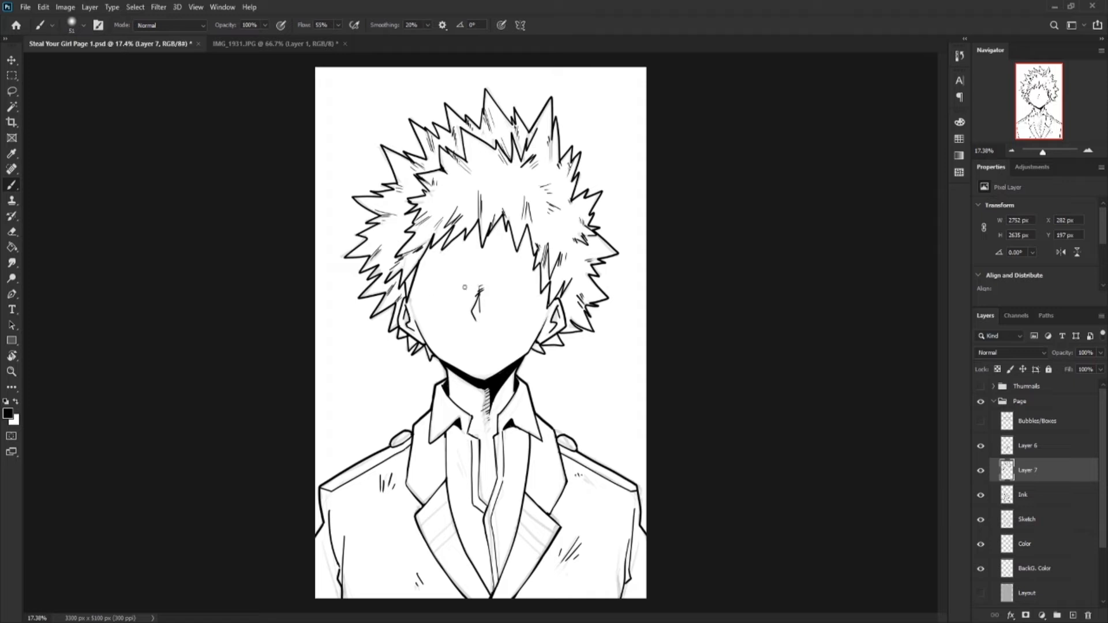
mouse_move(570, 287)
mouse_down()
mouse_move(577, 297)
mouse_move(563, 329)
mouse_up()
key(ctrl+s)
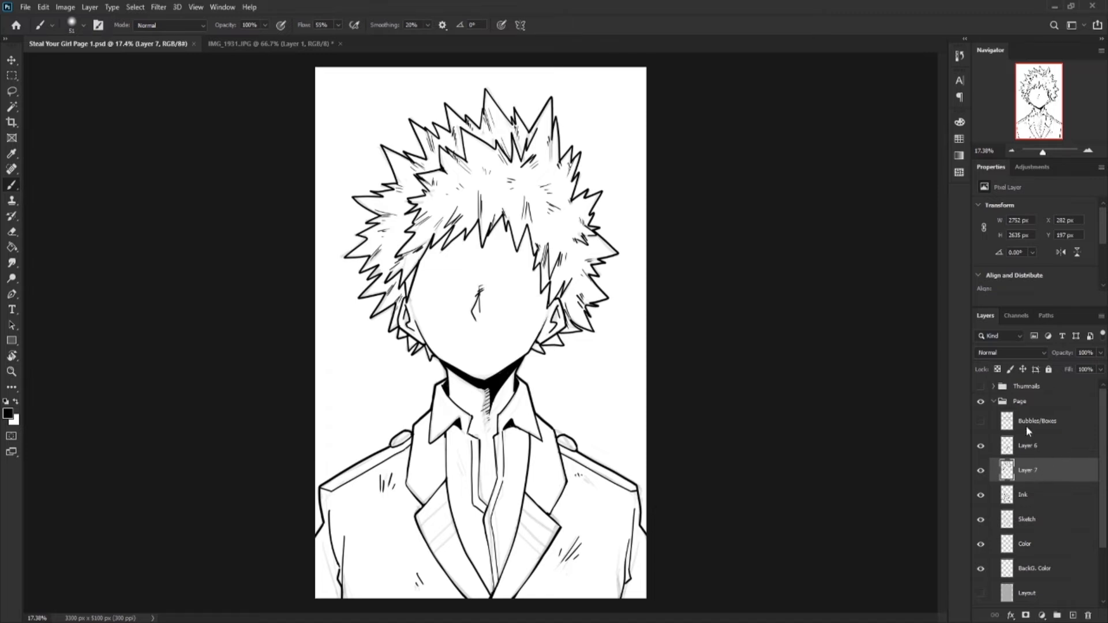
Merge Layer 7 into Ink and ink the diagonal stripes on both blazer lapels
key(Delete)
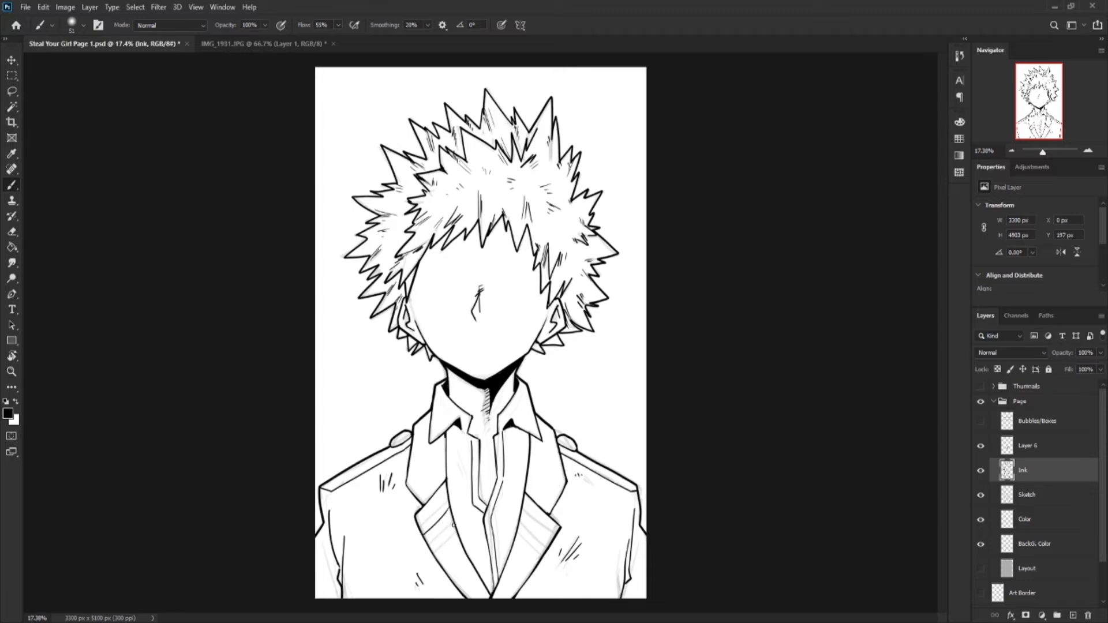
drag(454, 524, 436, 555)
key(ctrl+z)
key(ctrl+z)
key(ctrl+z)
key(ctrl+z)
mouse_move(521, 515)
mouse_down()
mouse_move(551, 542)
mouse_move(543, 555)
mouse_up()
drag(515, 539, 540, 560)
key(ctrl+z)
key(ctrl+z)
key(ctrl+z)
Ink short hatch marks on both cheeks, showing the Bubbles/Boxes layer for a placement check and hiding it again
drag(523, 305, 528, 299)
drag(440, 317, 444, 323)
click(980, 421)
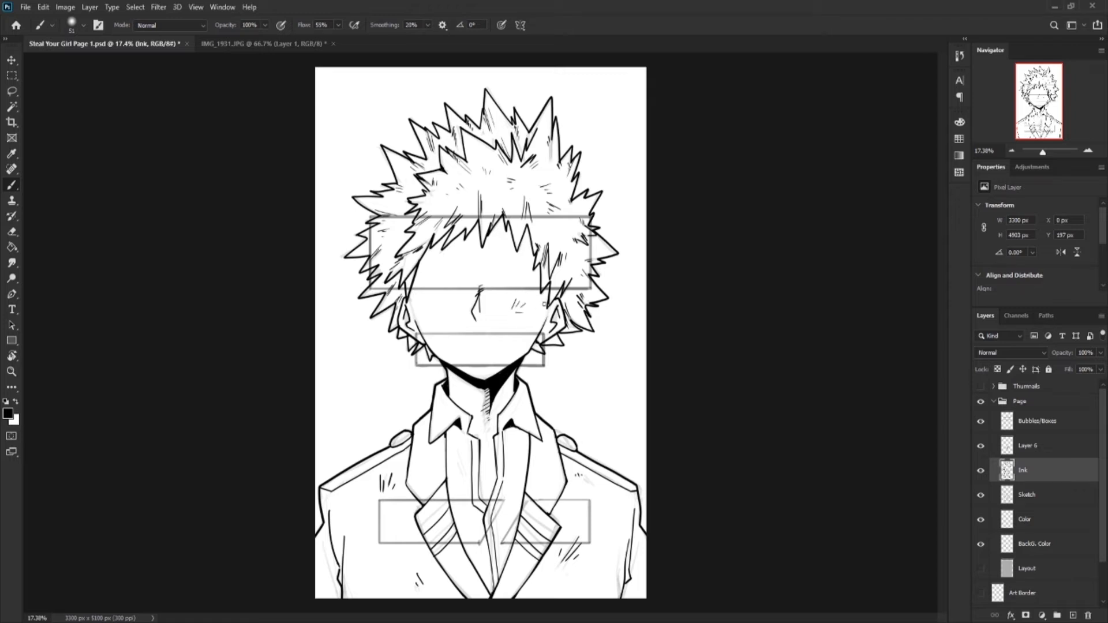
drag(595, 301, 604, 309)
drag(428, 321, 434, 324)
drag(430, 317, 437, 320)
click(981, 421)
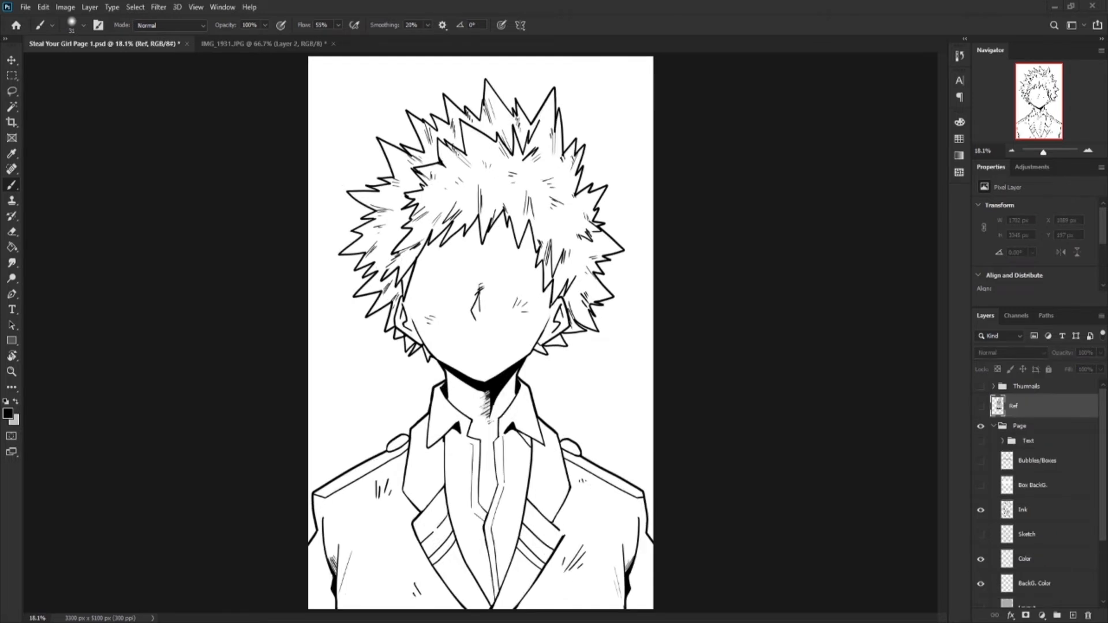
Select the blank area around the character on the Ink layer with the Magic Wand and invert the selection to the figure
click(1024, 558)
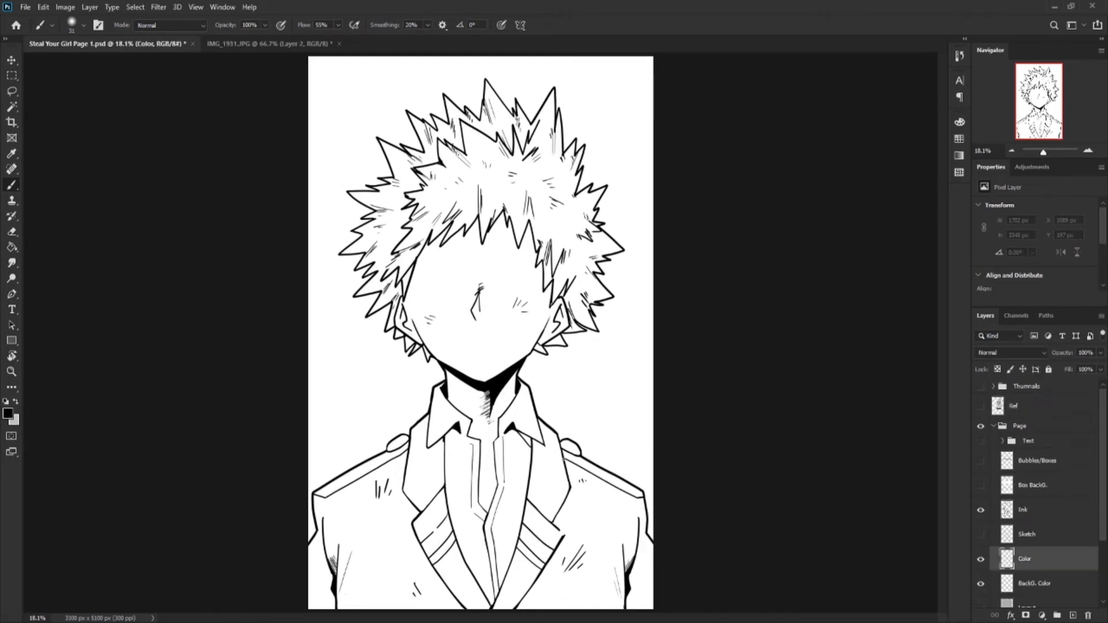
key(w)
click(581, 335)
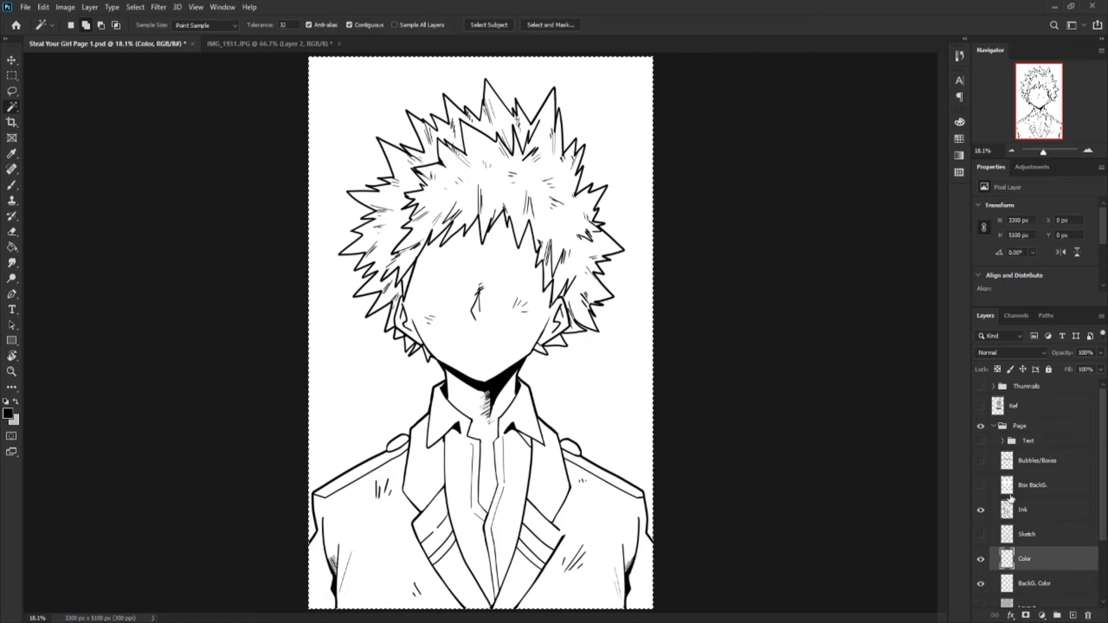
key(ctrl+d)
click(1046, 486)
click(1049, 511)
click(600, 375)
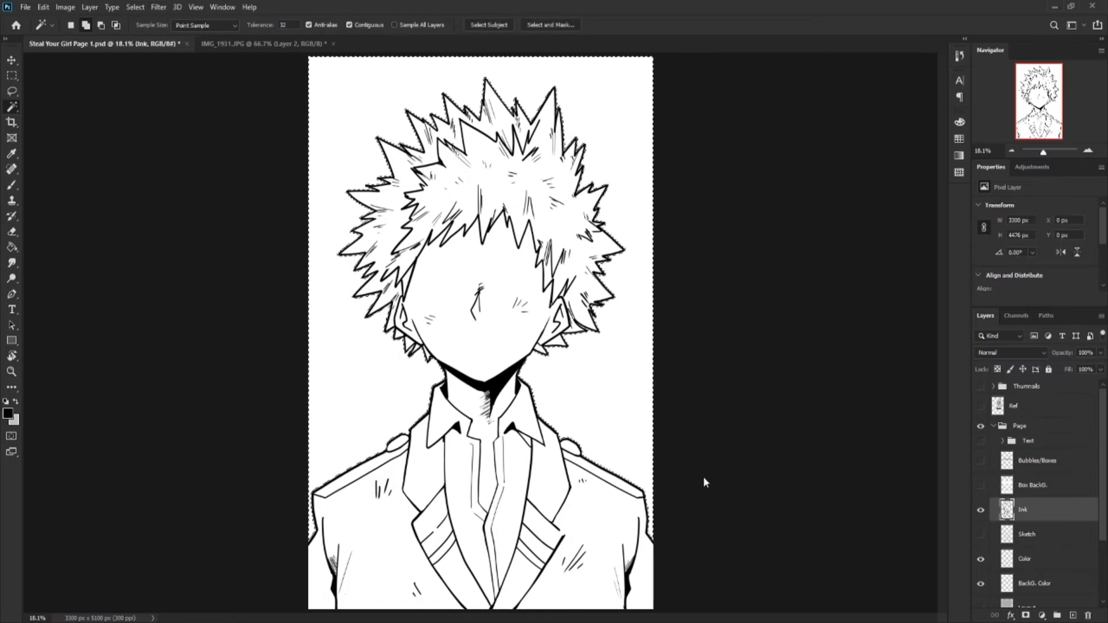
key(ctrl+shift+i)
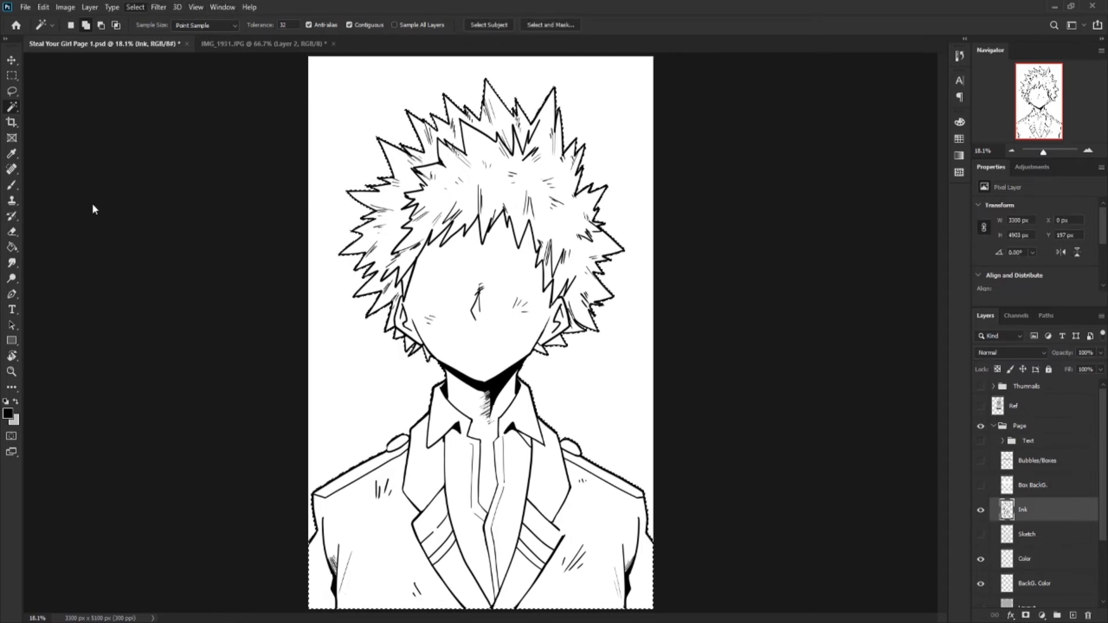
key(z)
click(589, 225)
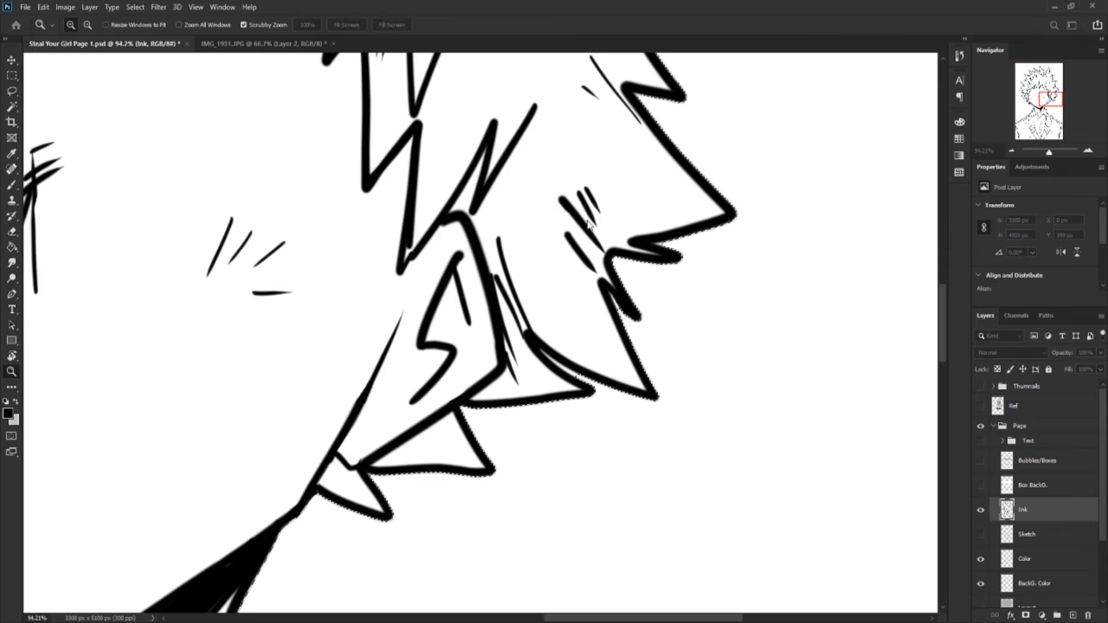
key(ctrl+0)
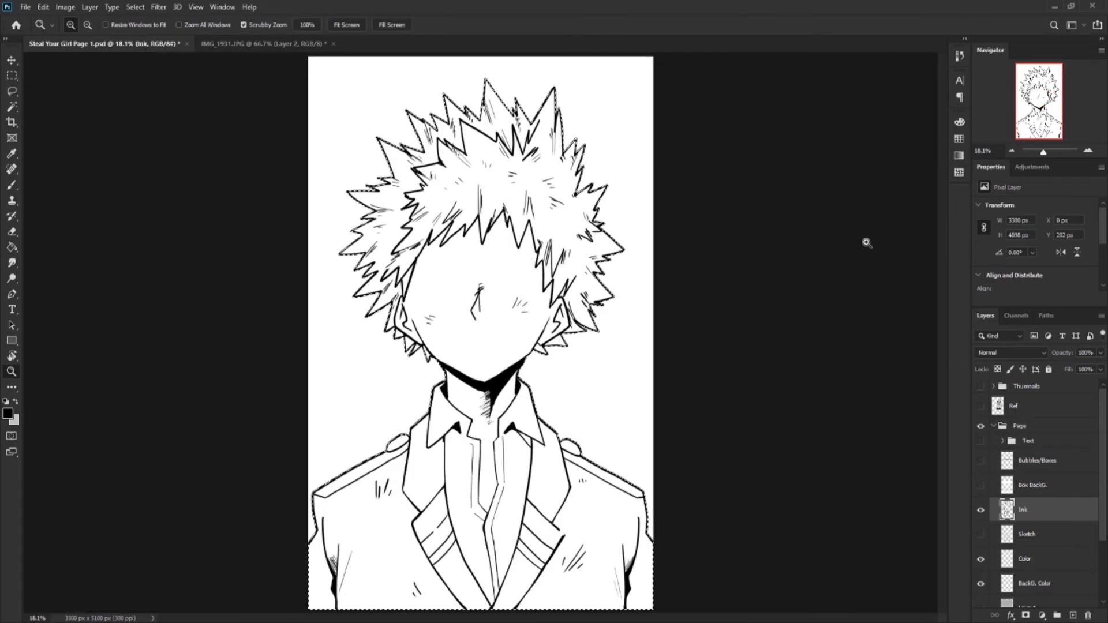
Fill the selected figure with light grey on the Color layer and deselect it
click(1025, 559)
key(g)
key(x)
mouse_move(567, 388)
mouse_down()
mouse_move(529, 323)
mouse_move(565, 535)
mouse_up()
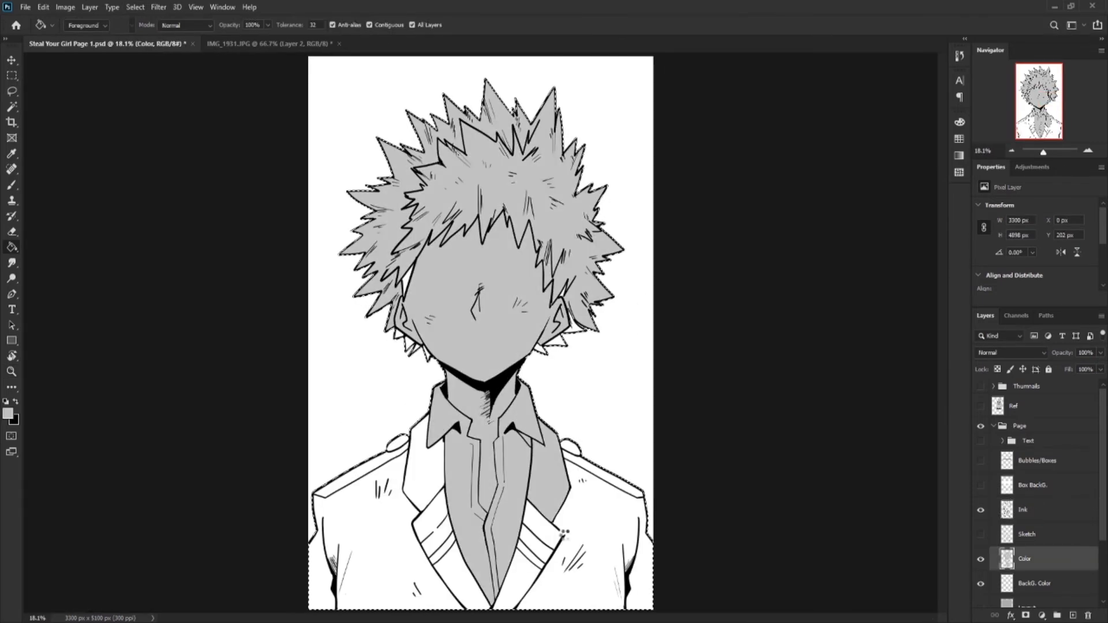
click(565, 536)
key(ctrl+d)
key(b)
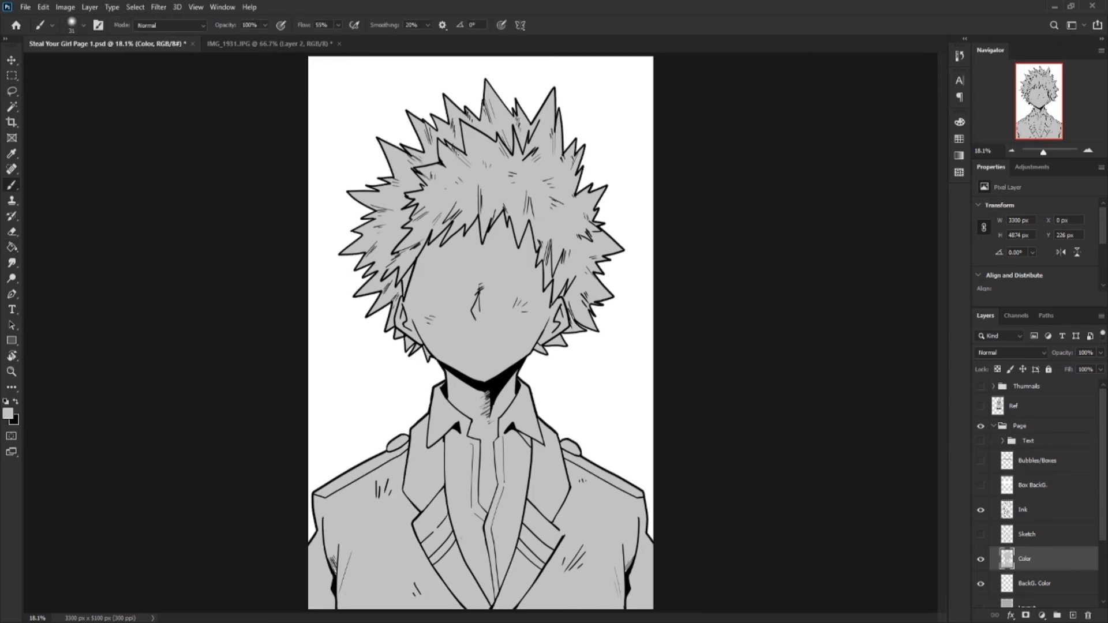
Add a new layer above Color and clip it to the Color layer
drag(449, 583, 753, 583)
key(ctrl+0)
drag(648, 297, 952, 292)
key(ctrl+0)
key(ctrl+shift+alt+n)
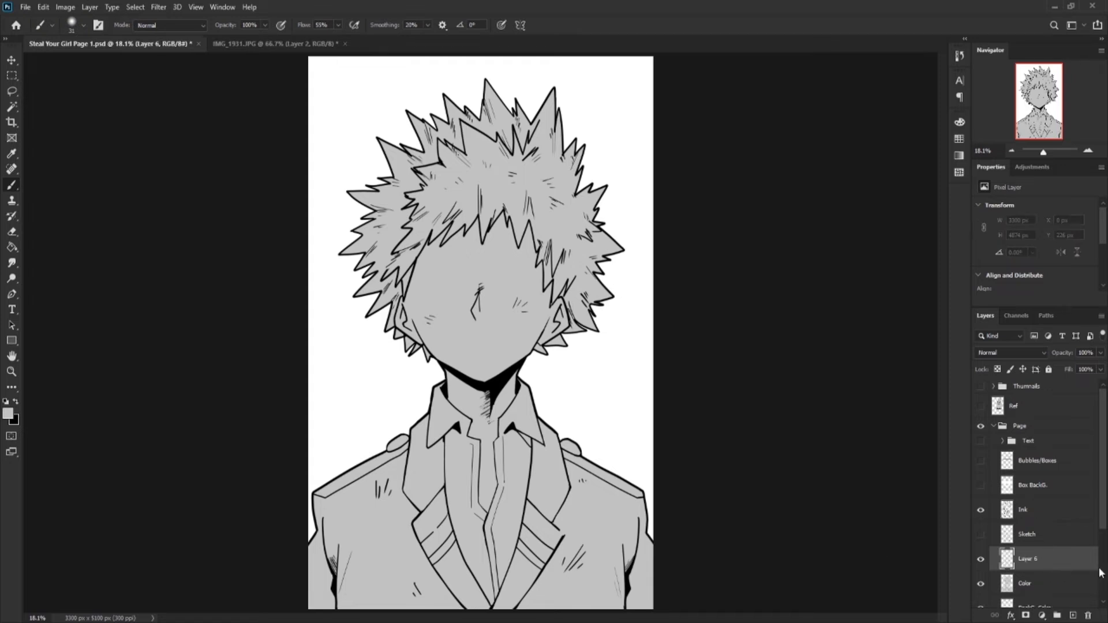
key(ctrl+alt+g)
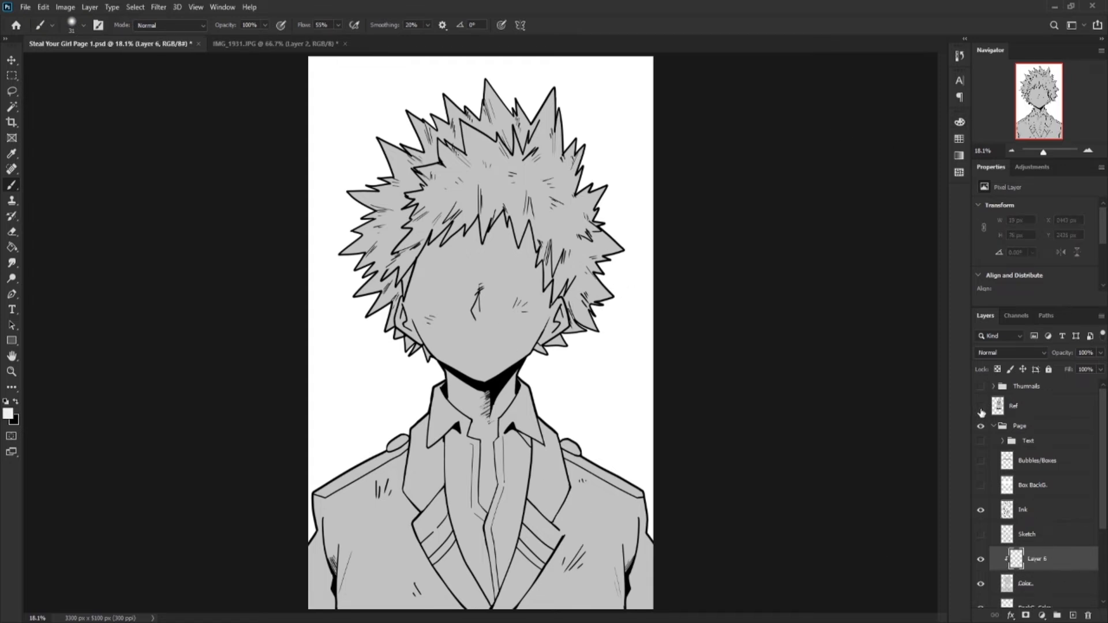
Enlarge the brush to 80 px and paint off-white highlights on the tall right crown spikes on Layer 6
drag(498, 145, 635, 144)
key(alt+[)
alt+click(635, 231)
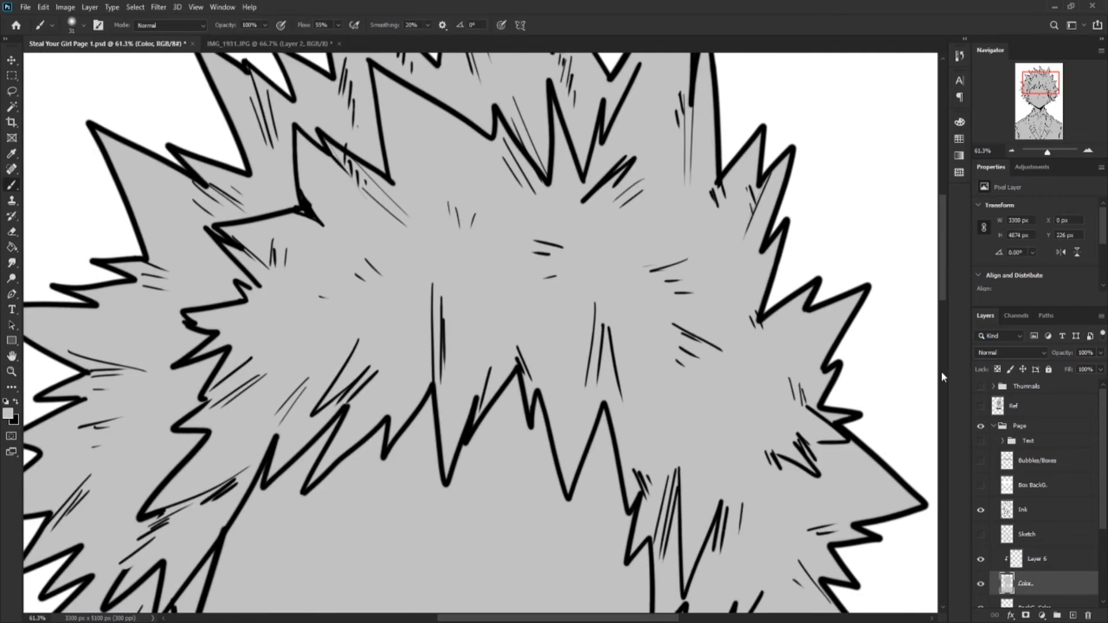
scroll(941, 372, down, 10)
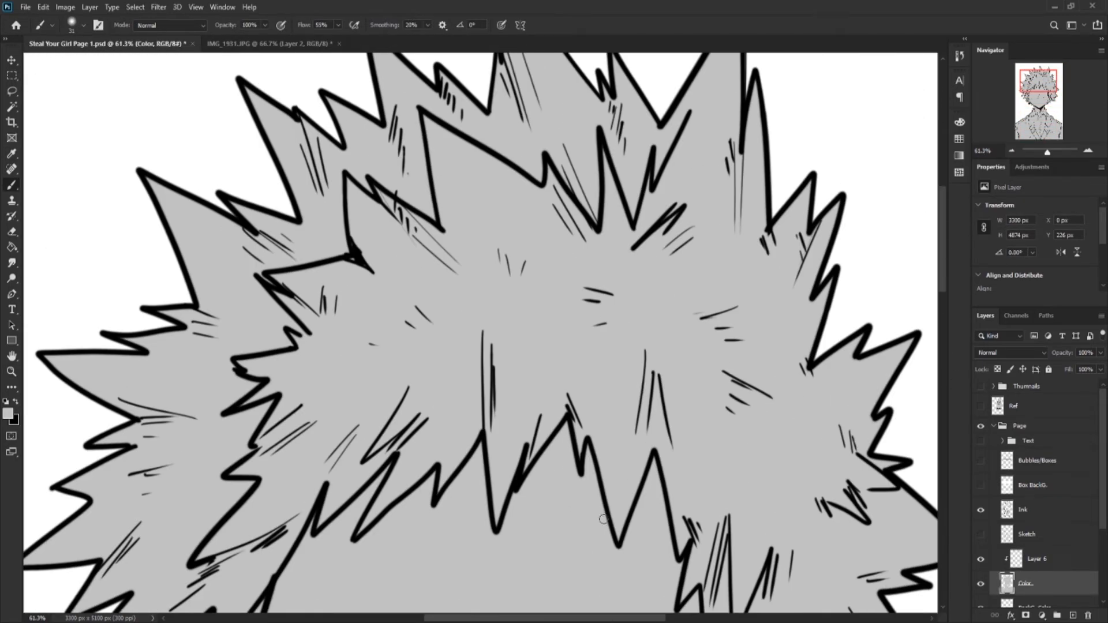
key(bracketright)
key(bracketright)
key(bracketright)
key(bracketright)
key(bracketright)
click(1052, 549)
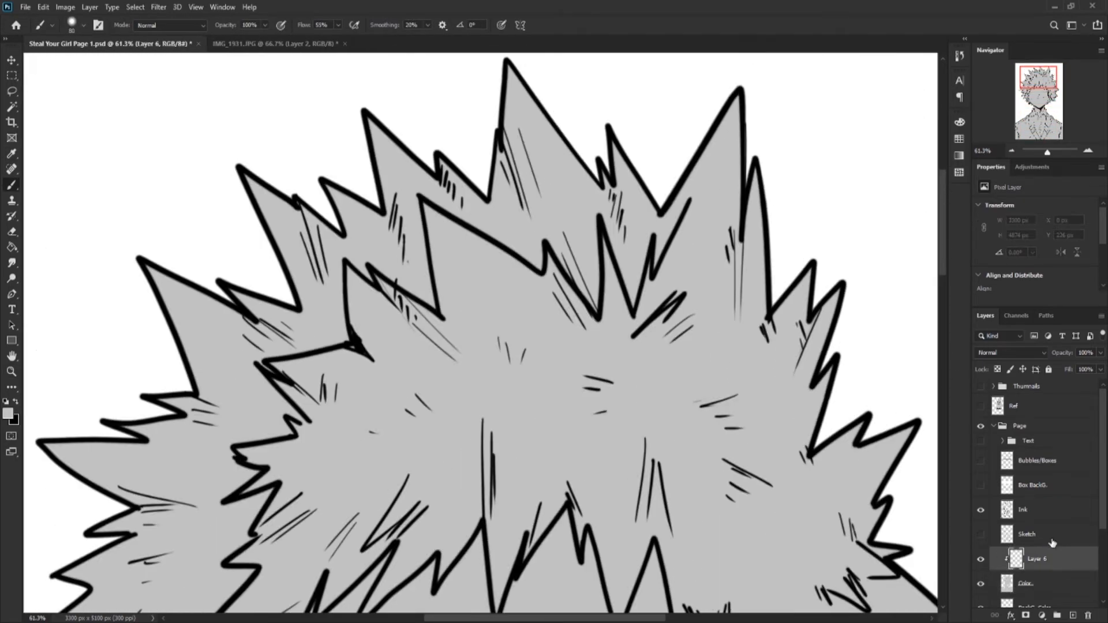
key(x)
drag(655, 234, 736, 115)
drag(750, 173, 767, 312)
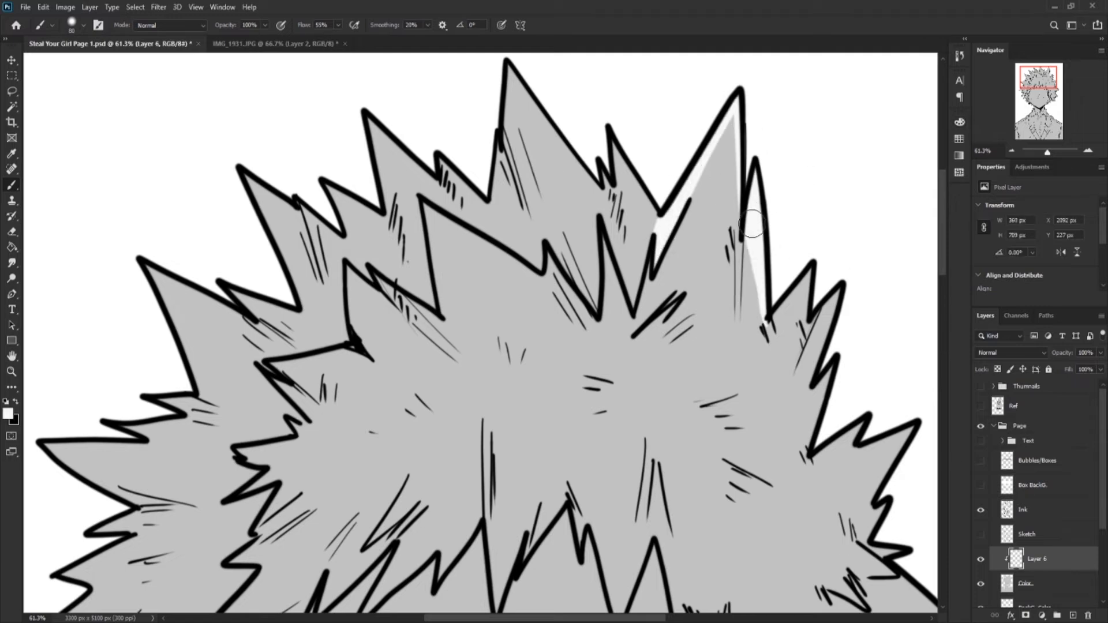
mouse_move(752, 231)
mouse_down()
mouse_move(742, 309)
mouse_move(737, 95)
mouse_move(692, 205)
mouse_up()
scroll(480, 333, down, 6)
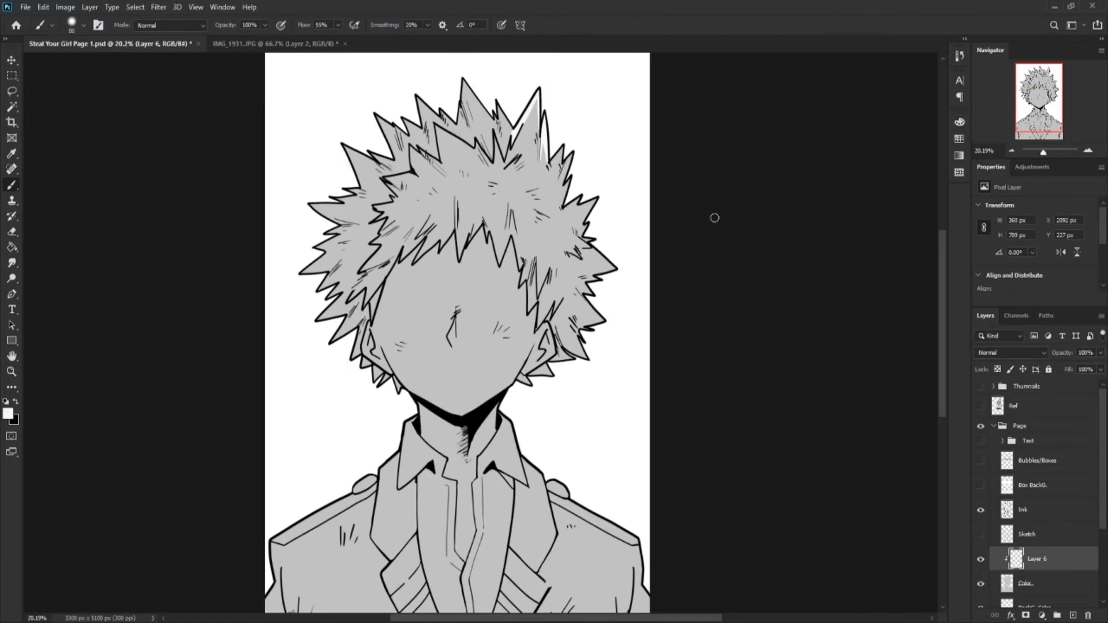
Paint off-white highlights along the outer hair spikes on the upper right side of the head
scroll(568, 164, up, 6)
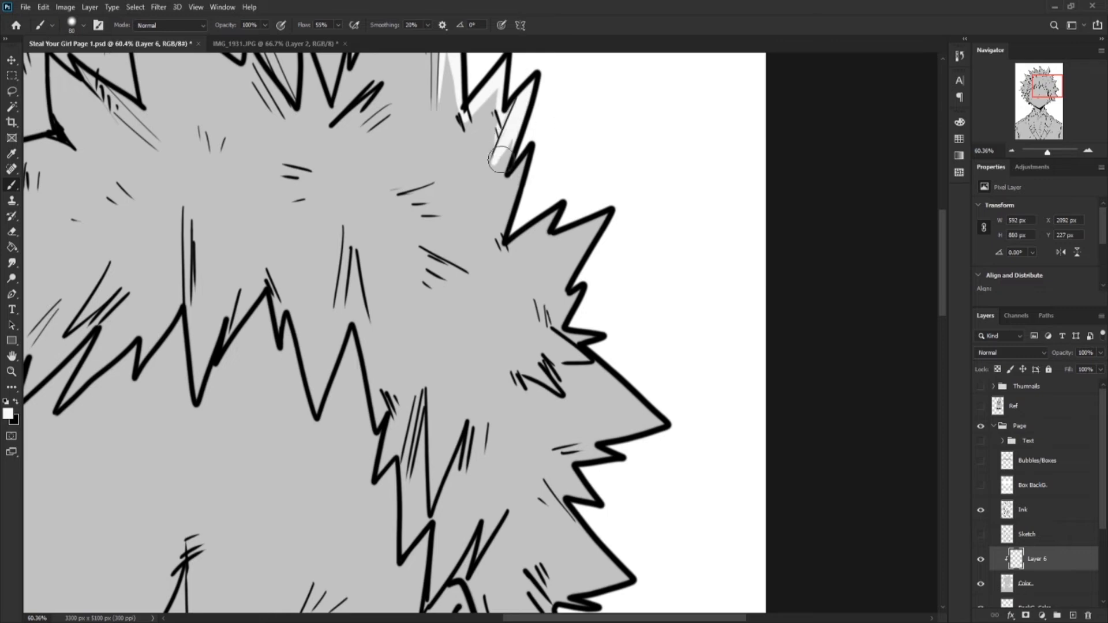
key(ctrl+z)
drag(504, 231, 534, 147)
mouse_move(507, 245)
mouse_down()
mouse_move(569, 205)
mouse_move(603, 217)
mouse_move(551, 326)
mouse_up()
key(ctrl+z)
mouse_move(551, 326)
mouse_down()
mouse_move(574, 357)
mouse_move(533, 368)
mouse_move(646, 407)
mouse_up()
key(ctrl+z)
drag(603, 376, 556, 352)
drag(598, 441, 659, 433)
key(z)
drag(814, 437, 763, 437)
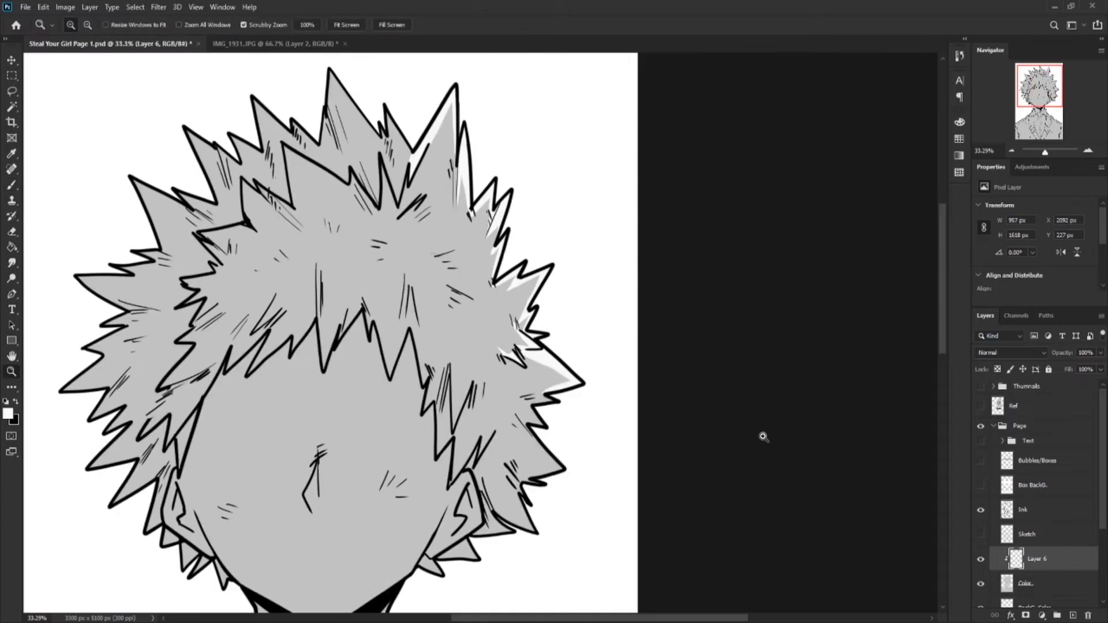
Widen the highlights on the right-side spikes and extend them down to the spikes above the right ear
key(b)
drag(459, 164, 452, 231)
key(ctrl+z)
mouse_move(462, 193)
mouse_down()
mouse_move(471, 247)
mouse_move(470, 238)
mouse_up()
drag(470, 238, 481, 202)
mouse_move(492, 292)
mouse_down()
mouse_move(513, 278)
mouse_move(517, 324)
mouse_up()
drag(530, 360, 568, 383)
mouse_move(520, 401)
mouse_down()
mouse_move(550, 388)
mouse_move(511, 398)
mouse_move(555, 468)
mouse_up()
key(ctrl+z)
mouse_move(554, 469)
mouse_down()
mouse_move(529, 449)
mouse_move(527, 427)
mouse_move(532, 485)
mouse_up()
key(ctrl+z)
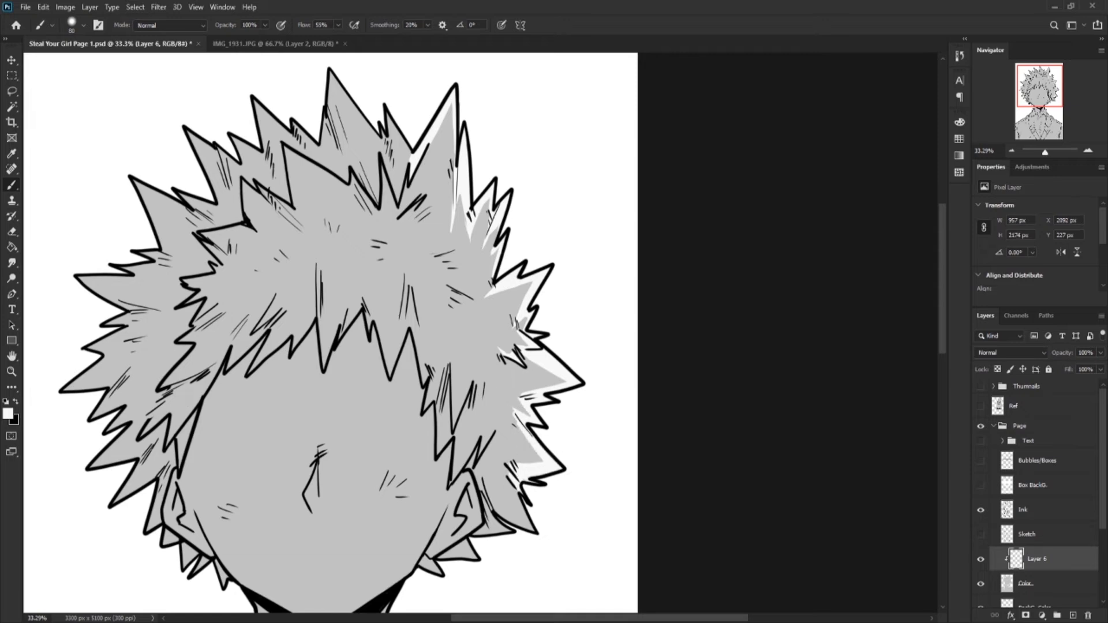
mouse_move(497, 306)
mouse_down()
mouse_move(515, 282)
mouse_move(500, 304)
mouse_up()
key(ctrl+z)
Paint off-white highlights on the back spikes across the crown, from the centre to the upper left
mouse_move(316, 161)
mouse_down()
mouse_move(349, 98)
mouse_move(374, 134)
mouse_up()
key(ctrl+z)
mouse_move(381, 173)
mouse_down()
mouse_move(451, 104)
mouse_move(327, 145)
mouse_move(291, 123)
mouse_move(286, 195)
mouse_up()
drag(274, 127, 287, 194)
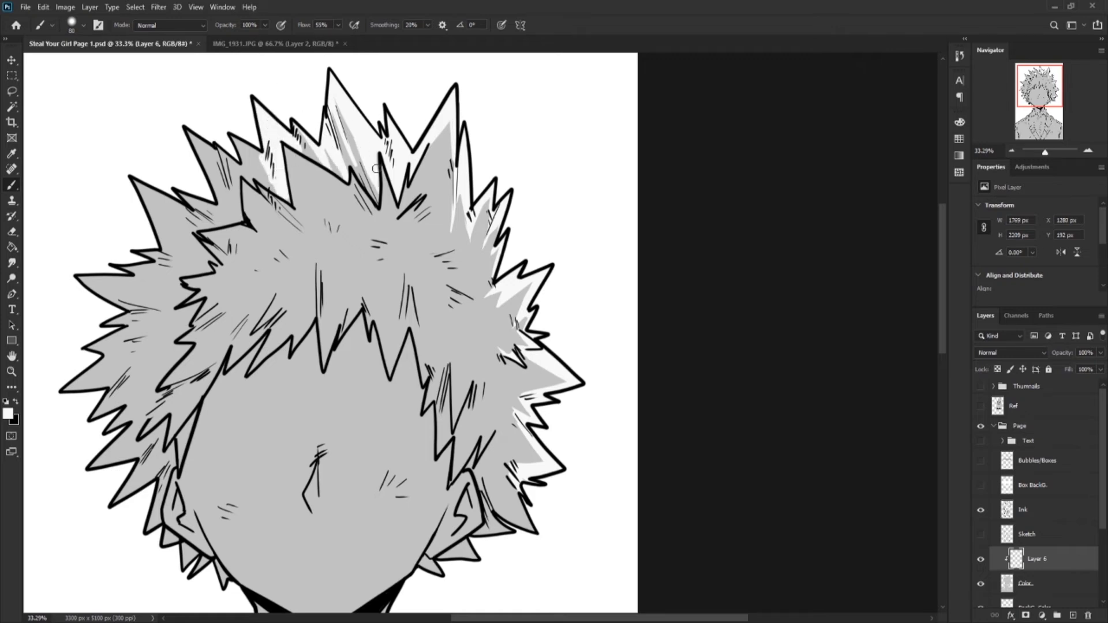
drag(376, 169, 373, 194)
key(ctrl+z)
mouse_move(257, 153)
mouse_down()
mouse_move(281, 194)
mouse_move(231, 211)
mouse_up()
mouse_move(199, 140)
mouse_down()
mouse_move(219, 220)
mouse_move(191, 206)
mouse_up()
key(ctrl+z)
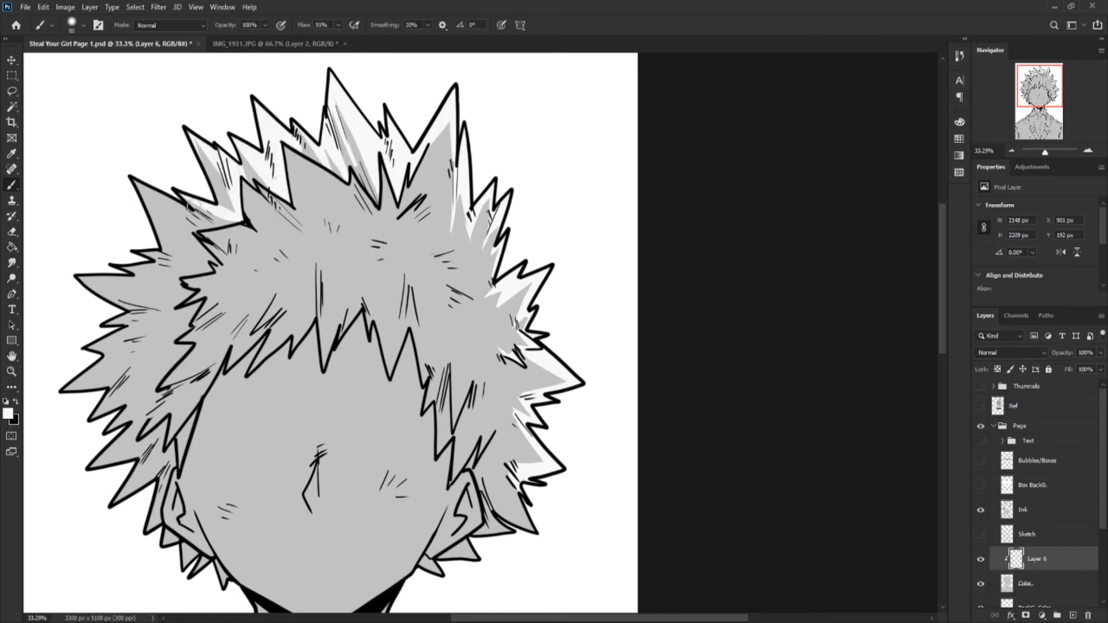
Paint off-white highlights on the two large outer spikes on the upper left side of the head
mouse_move(138, 182)
mouse_down()
mouse_move(193, 218)
mouse_move(196, 270)
mouse_up()
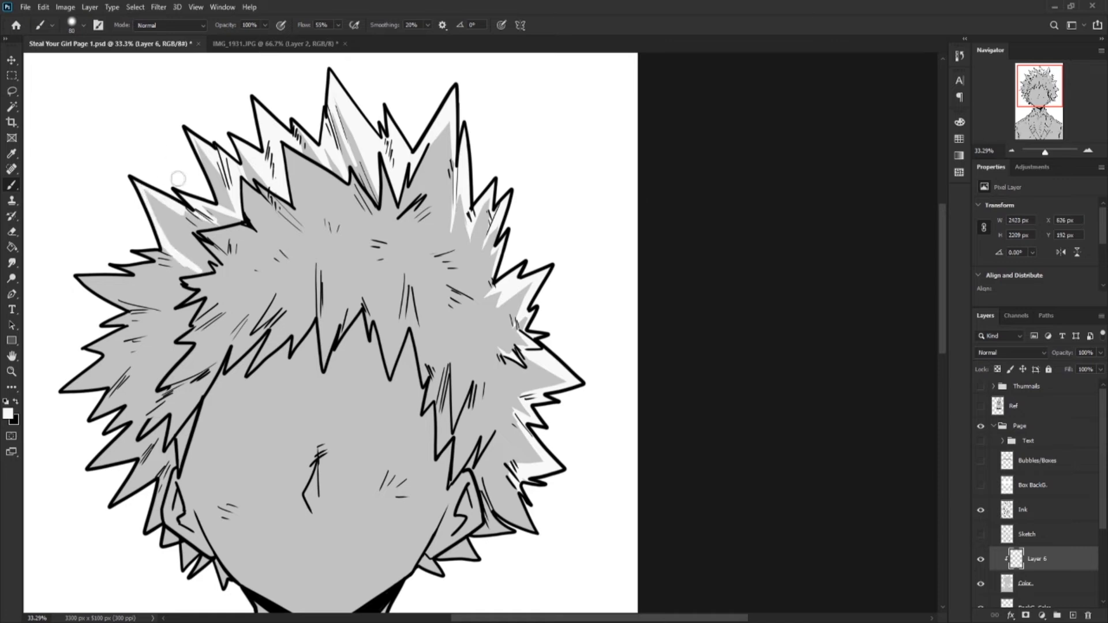
key(ctrl+z)
drag(178, 215, 203, 227)
key(ctrl+z)
key(ctrl+z)
mouse_move(129, 178)
mouse_down()
mouse_move(202, 276)
mouse_move(211, 268)
mouse_up()
mouse_move(130, 263)
mouse_down()
mouse_move(176, 296)
mouse_move(209, 271)
mouse_move(72, 273)
mouse_up()
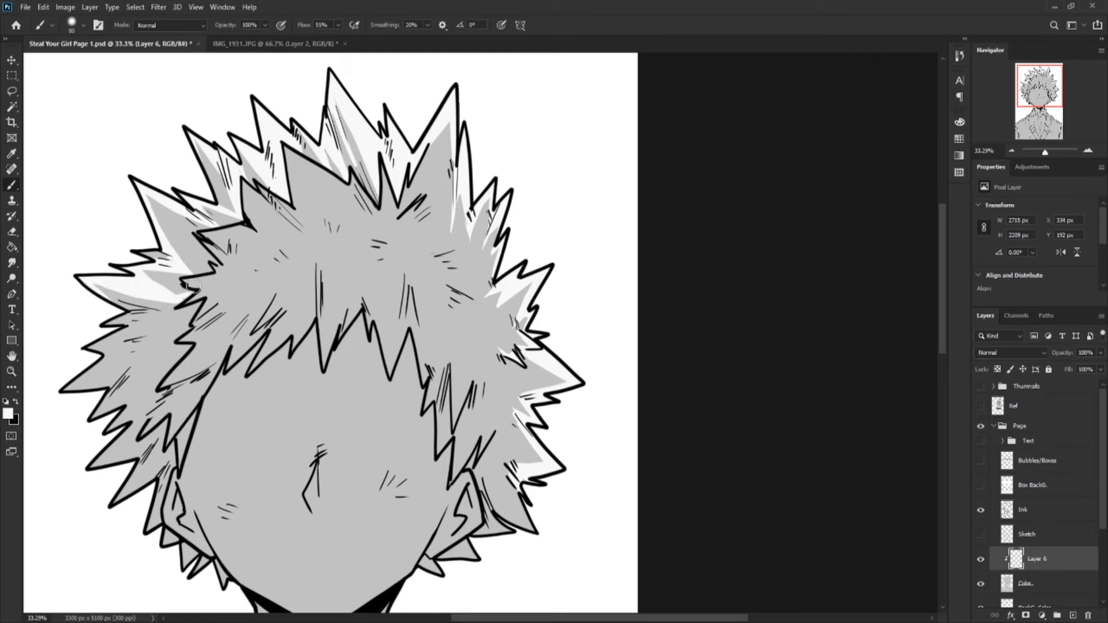
drag(208, 246, 149, 197)
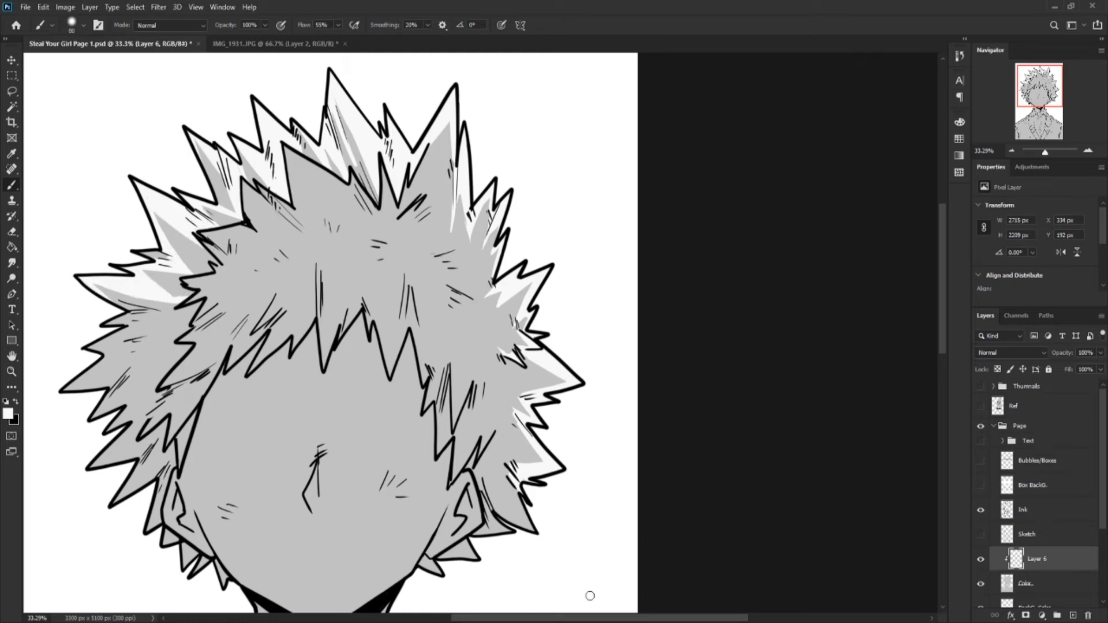
Paint off-white highlights on the outer hair spikes on the left side of the head and save the document
drag(180, 331, 115, 317)
key(r)
drag(700, 495, 544, 599)
key(space)
drag(363, 328, 561, 558)
drag(438, 342, 378, 324)
mouse_move(423, 370)
mouse_down()
mouse_move(378, 328)
mouse_move(465, 351)
mouse_up()
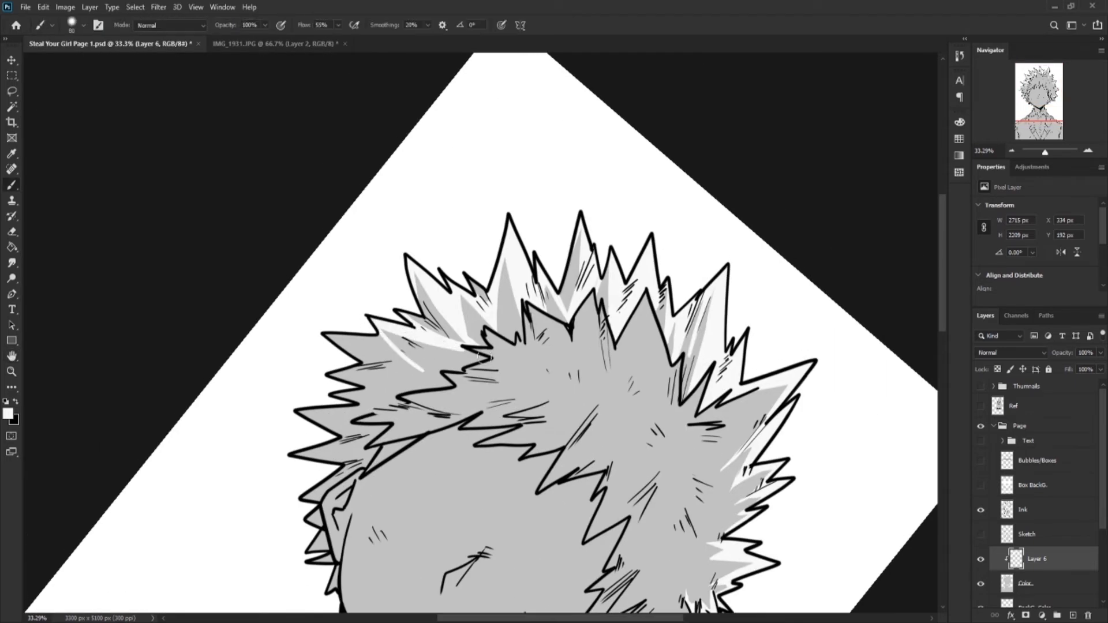
mouse_move(339, 338)
mouse_down()
mouse_move(444, 383)
mouse_move(346, 375)
mouse_move(368, 404)
mouse_move(414, 407)
mouse_move(404, 390)
mouse_up()
key(ctrl+z)
key(ctrl+z)
key(ctrl+z)
key(ctrl+z)
key(ctrl+z)
key(ctrl+s)
Extend the off-white highlights over the remaining lower left spikes, down to the hair behind the left ear
key(r)
drag(674, 549, 341, 583)
mouse_move(369, 242)
mouse_down()
mouse_move(349, 192)
mouse_move(372, 254)
mouse_move(292, 242)
mouse_move(337, 266)
mouse_move(259, 221)
mouse_up()
key(r)
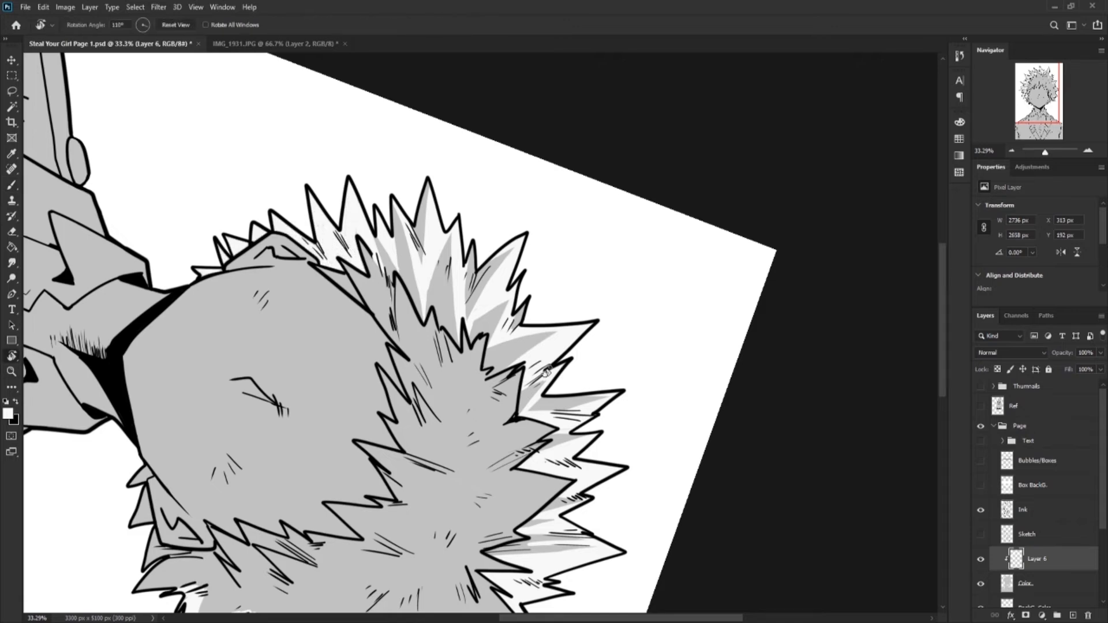
key(Escape)
key(b)
drag(455, 403, 342, 404)
drag(254, 436, 372, 393)
drag(286, 462, 367, 412)
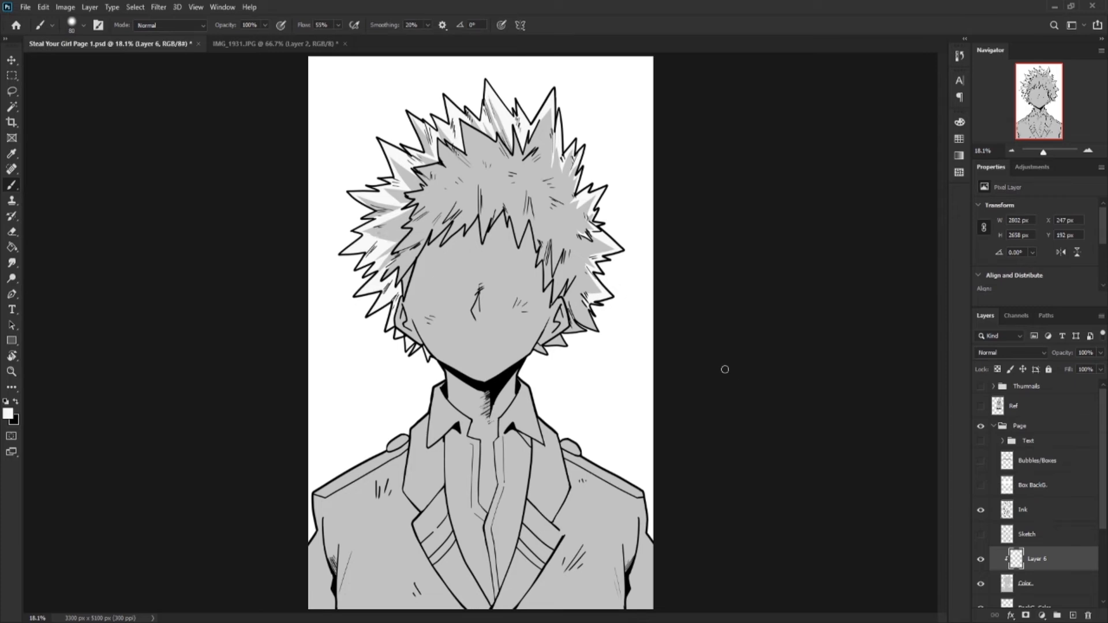
Paint short off-white highlight streaks through the inner side hair and across the fringe
key(ctrl+z)
key(ctrl+z)
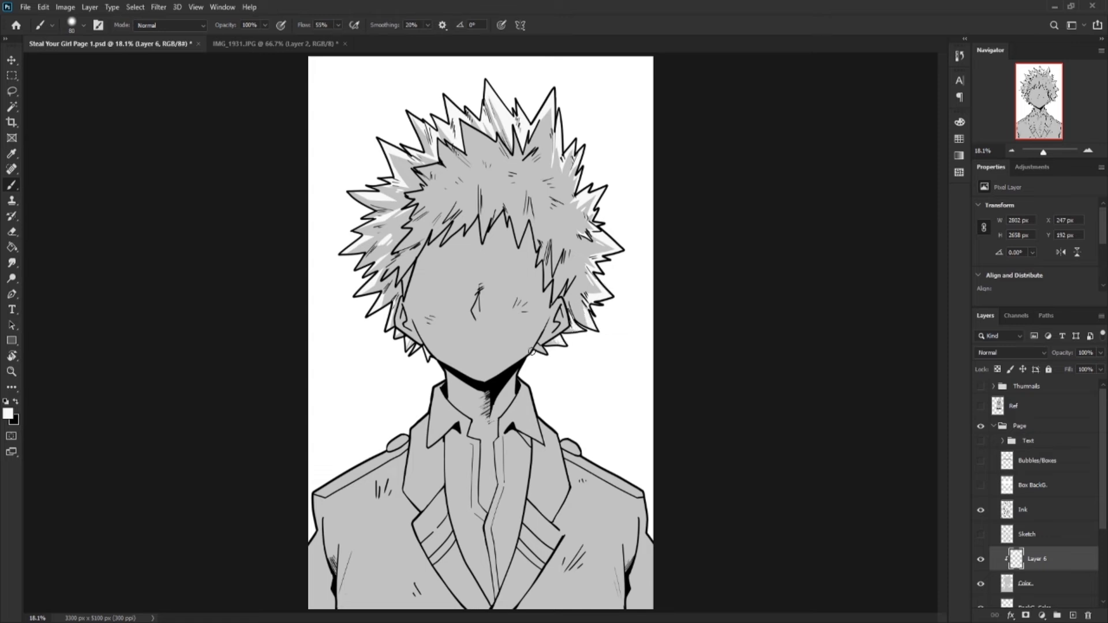
key(ctrl+z)
drag(472, 191, 460, 209)
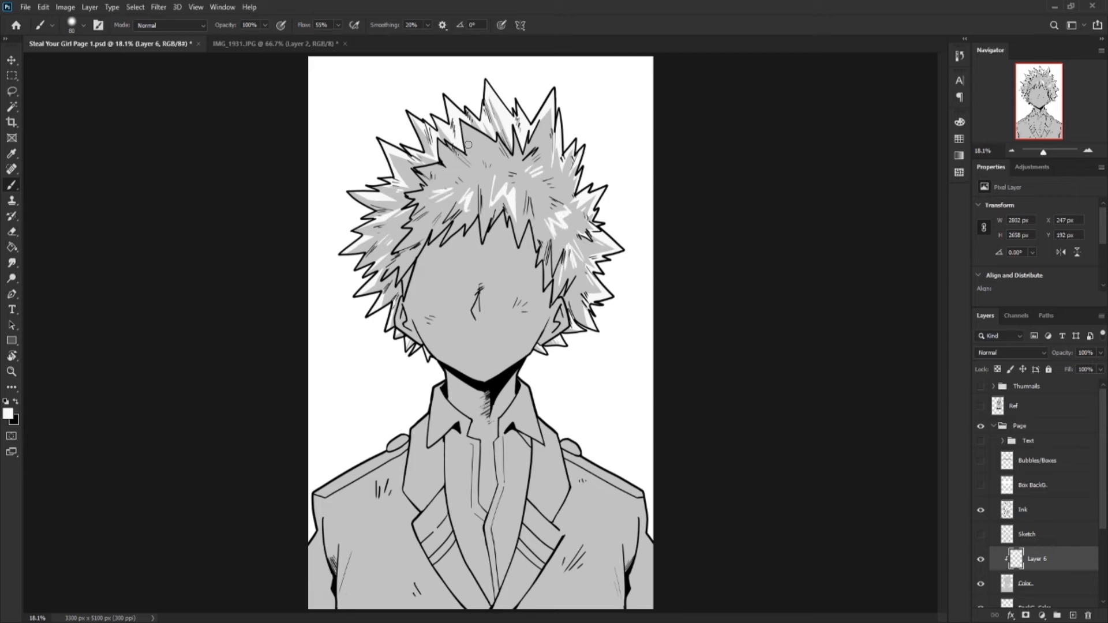
drag(468, 145, 477, 126)
Add small highlight flecks between the existing streaks on the crown, fringe and side locks
scroll(480, 140, up, 4)
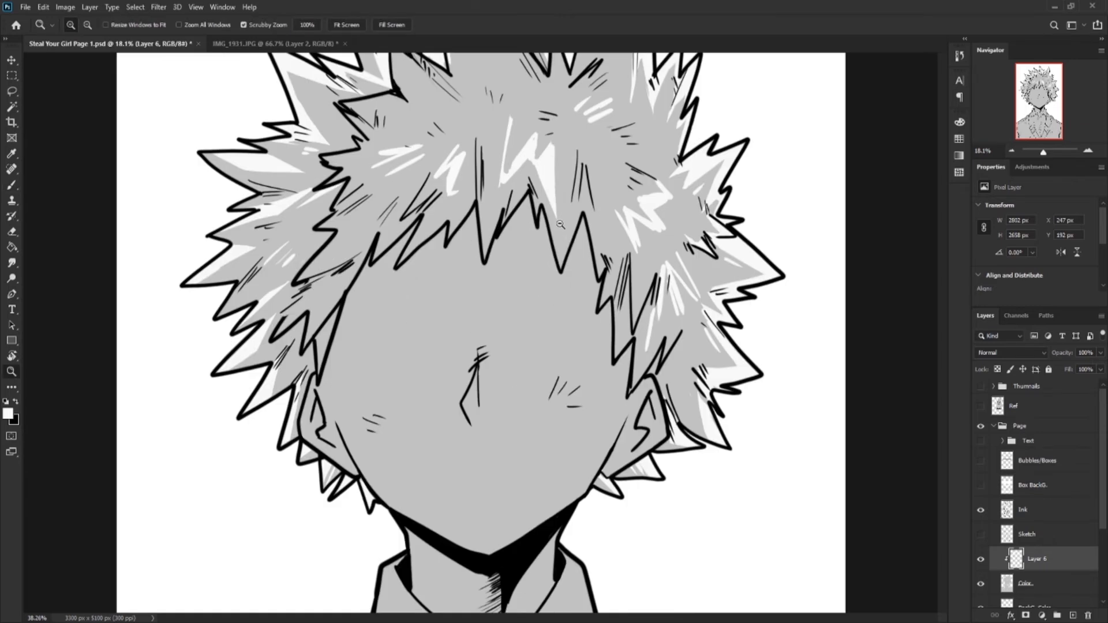
drag(508, 76, 518, 93)
drag(501, 82, 512, 92)
drag(365, 207, 361, 224)
drag(338, 278, 324, 288)
drag(599, 216, 606, 230)
drag(468, 107, 478, 113)
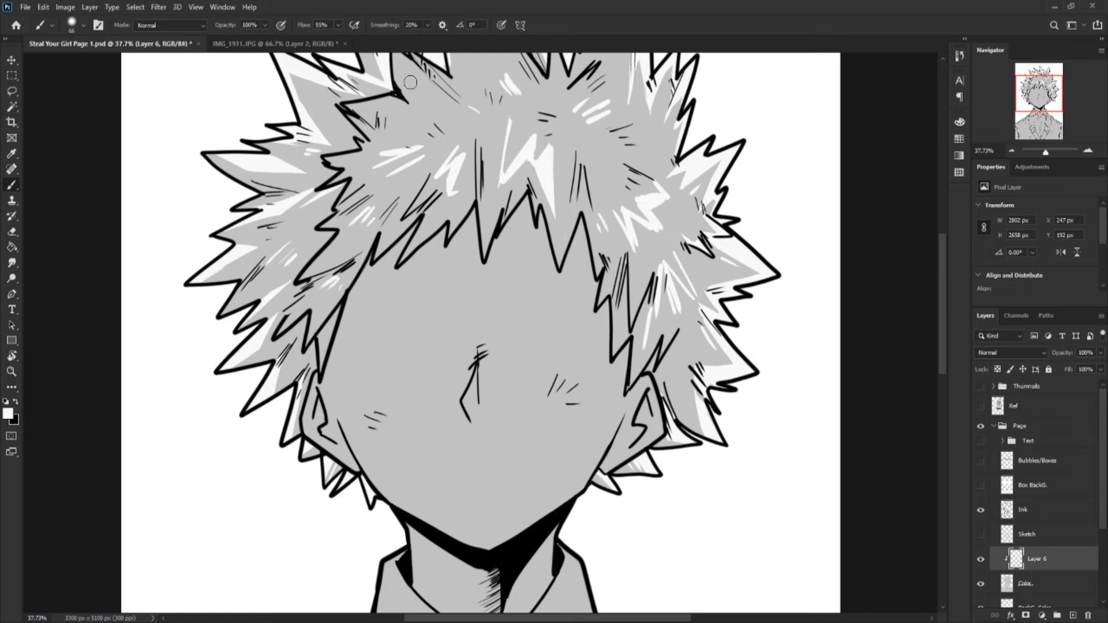
Paint off-white highlights on both ears and along the outer edges of the face
drag(317, 401, 353, 462)
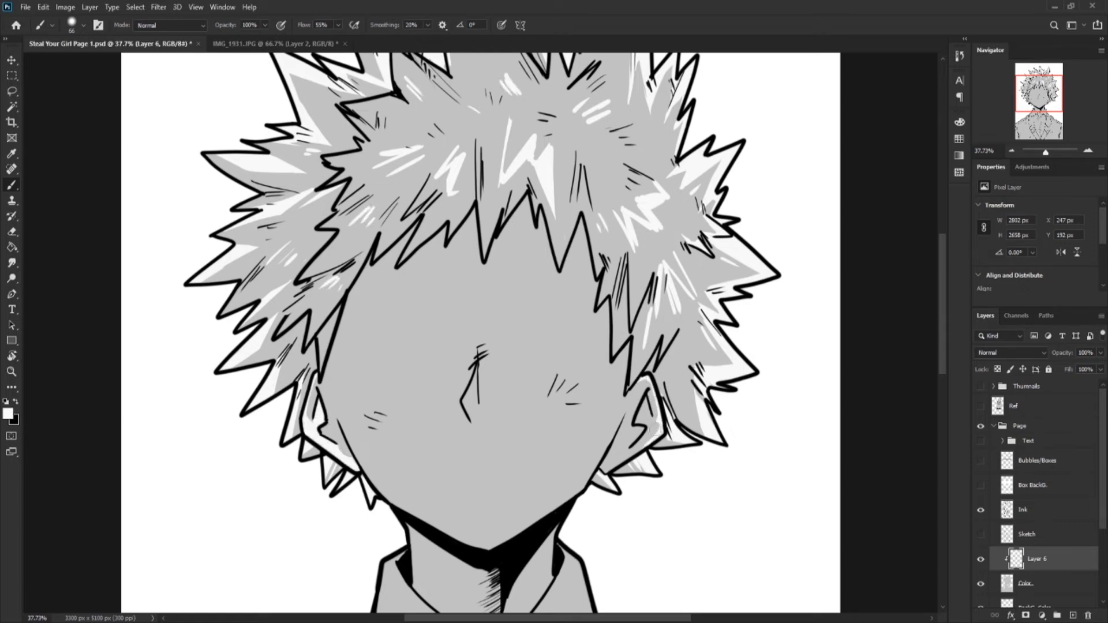
mouse_move(643, 404)
mouse_down()
mouse_move(635, 450)
mouse_move(601, 469)
mouse_up()
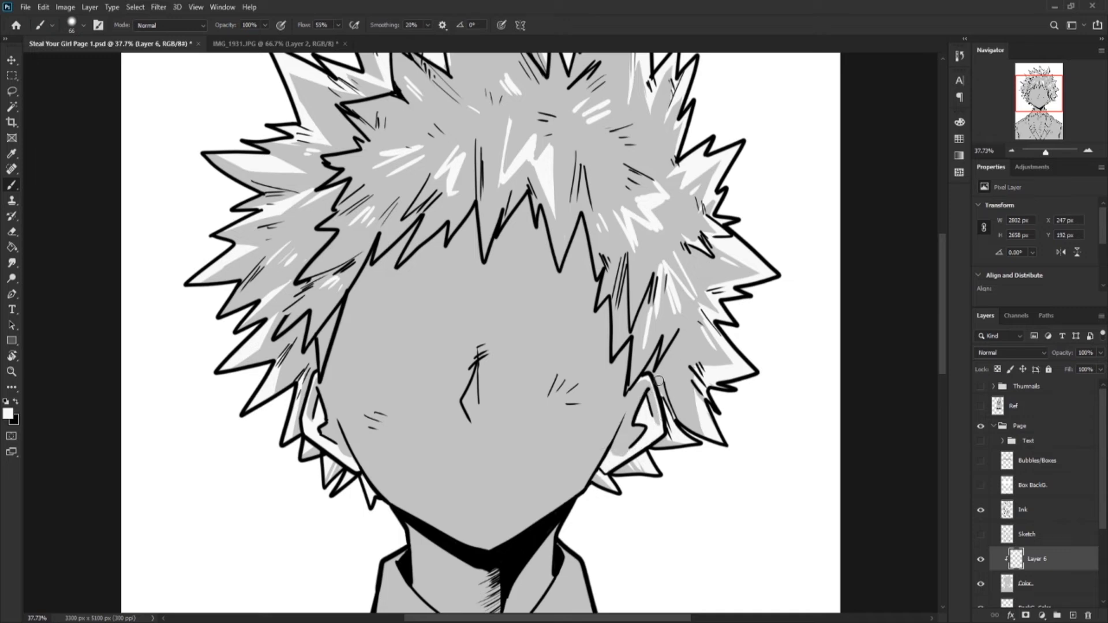
mouse_move(340, 332)
mouse_down()
mouse_move(404, 508)
mouse_move(381, 482)
mouse_up()
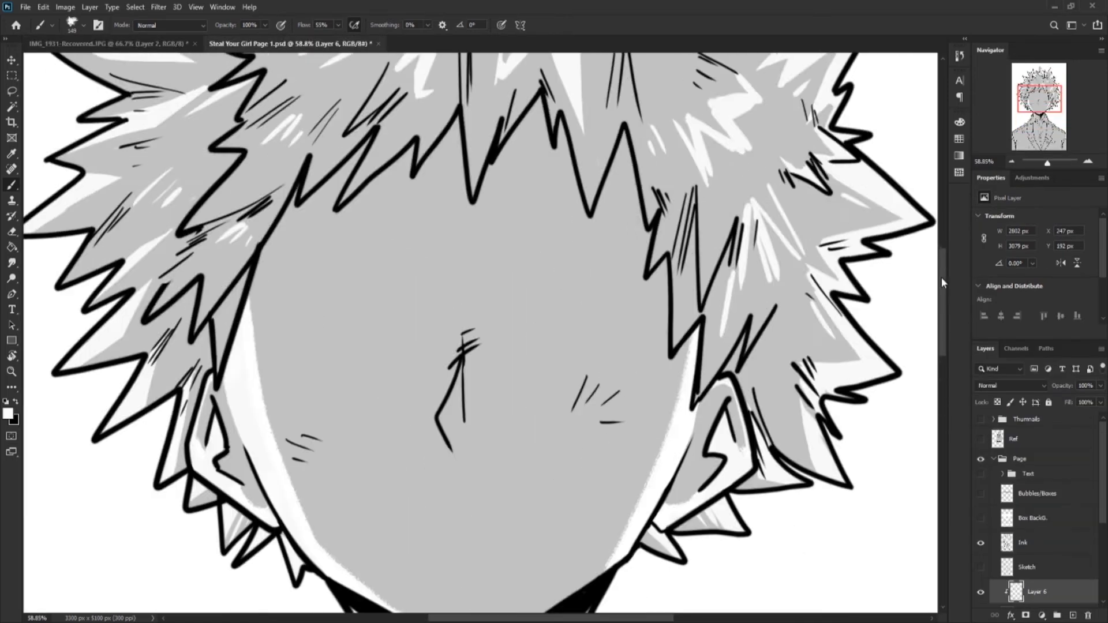
Paint rough-edged highlights along the sides of the neck and the outer edges of both shirt collar flaps
scroll(941, 277, down, 5)
drag(583, 288, 577, 381)
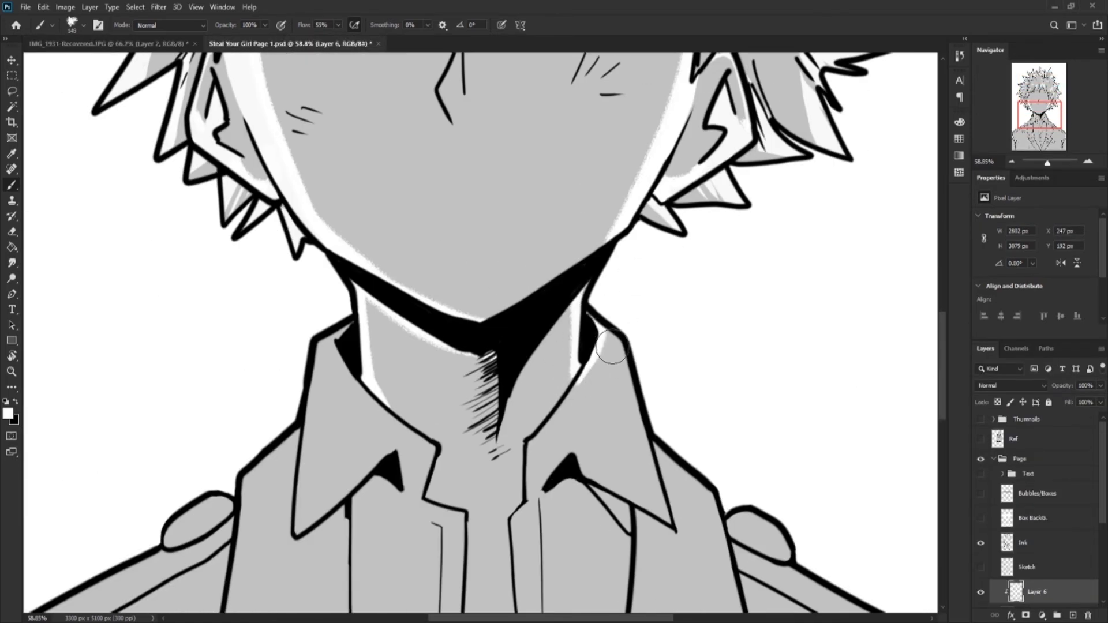
drag(600, 326, 645, 436)
drag(629, 392, 650, 453)
key(ctrl+z)
mouse_move(350, 328)
mouse_down()
mouse_move(338, 346)
mouse_move(374, 408)
mouse_up()
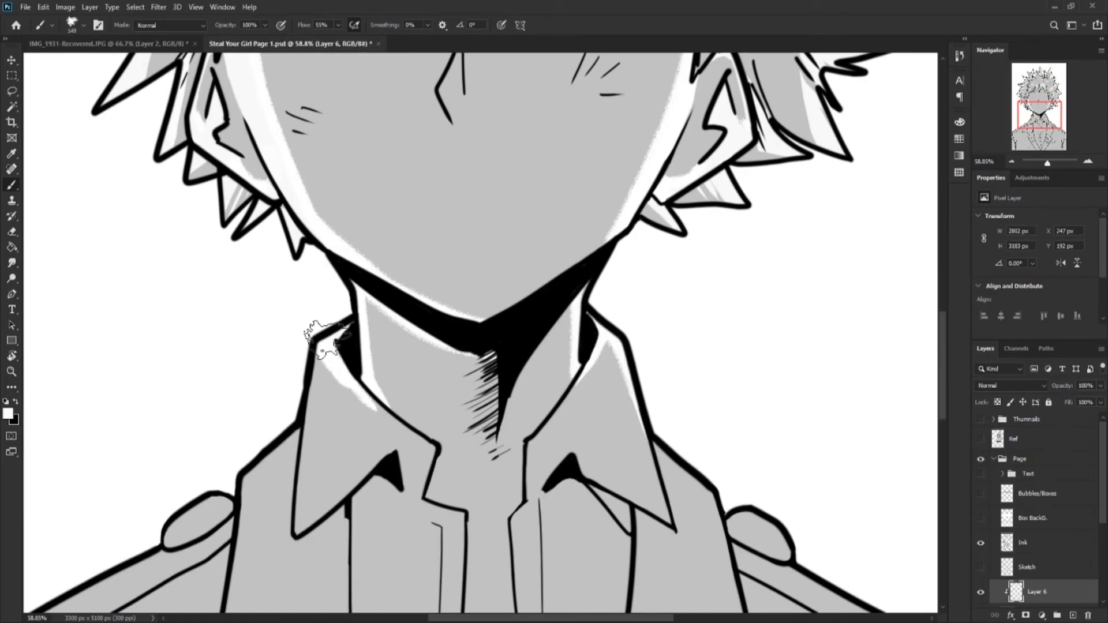
mouse_move(620, 335)
mouse_down()
mouse_move(545, 431)
mouse_move(668, 475)
mouse_up()
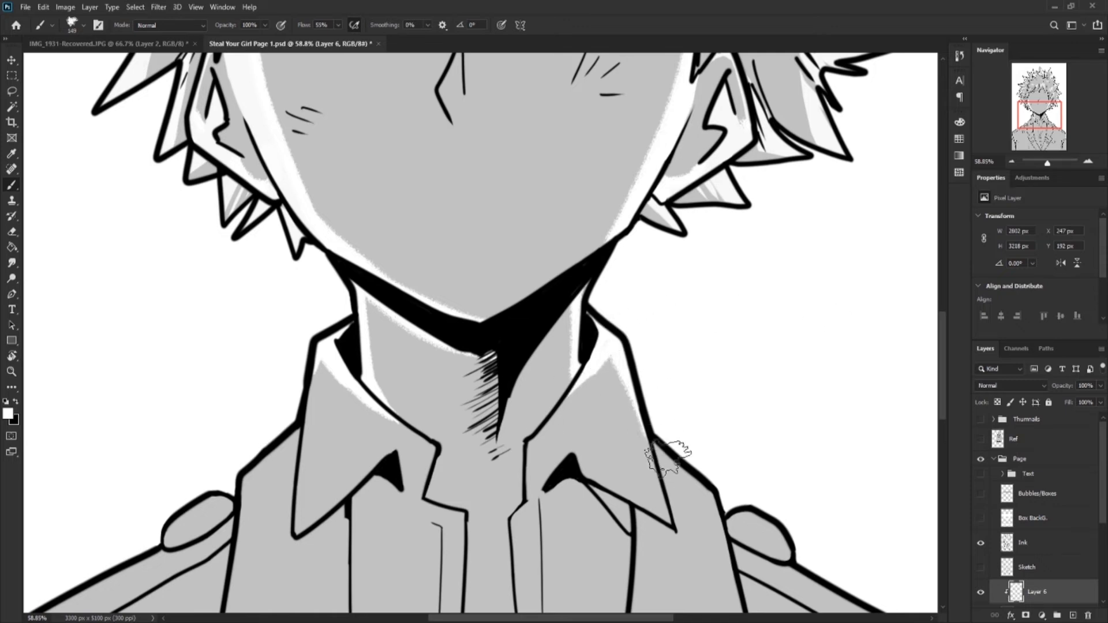
Highlight the upper edge of the right lapel and the oval button on the right shoulder
scroll(670, 450, down, 3)
drag(742, 420, 868, 478)
key(ctrl+z)
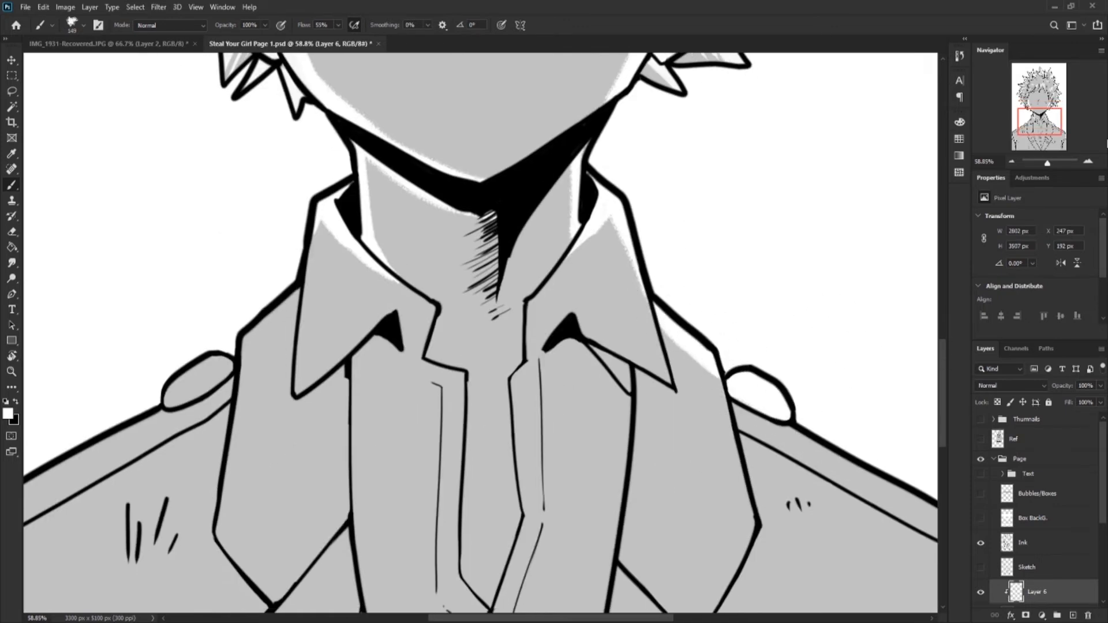
Rename the clipped highlight layer as Highlight
scroll(1062, 519, down, 2)
double_click(1039, 550)
text(Highlight)
key(Return)
Enable symmetry painting about a vertical axis and paint highlights along both shoulder straps of the blazer
mouse_move(821, 387)
mouse_down()
mouse_move(720, 390)
mouse_move(802, 433)
mouse_up()
key(ctrl+0)
click(562, 39)
key(Return)
scroll(687, 398, up, 5)
drag(696, 375, 889, 482)
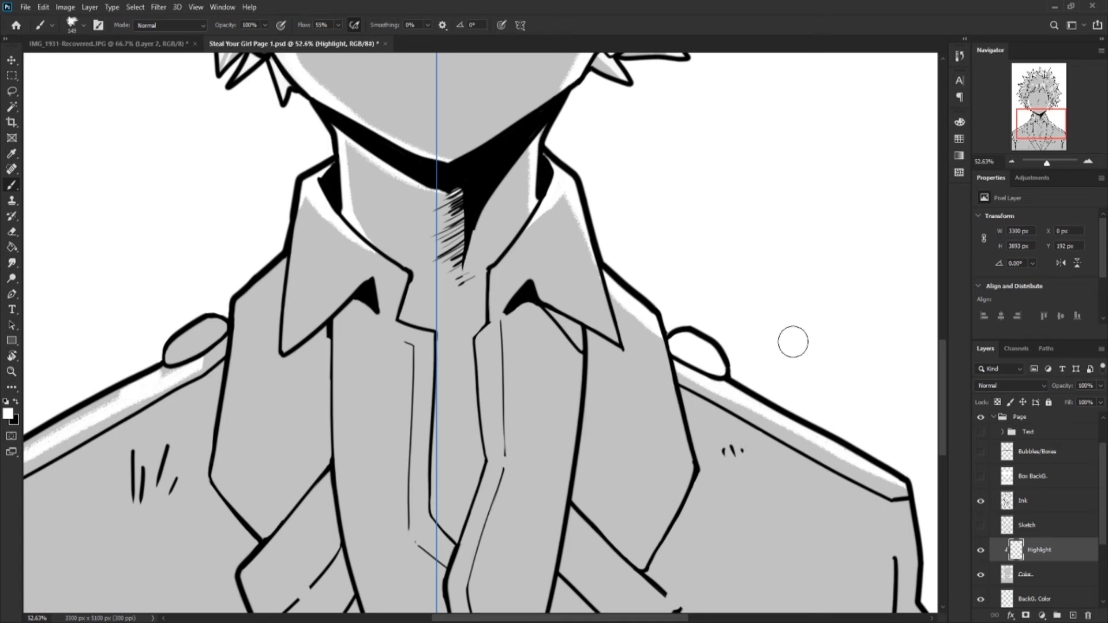
Paint mirrored highlights down the outer edges of both blazer sleeves
scroll(791, 339, down, 4)
drag(892, 257, 950, 462)
scroll(923, 459, right, 3)
mouse_move(777, 315)
mouse_down()
mouse_move(756, 438)
mouse_move(756, 578)
mouse_up()
key(ctrl+z)
drag(786, 479, 767, 557)
scroll(804, 389, left, 8)
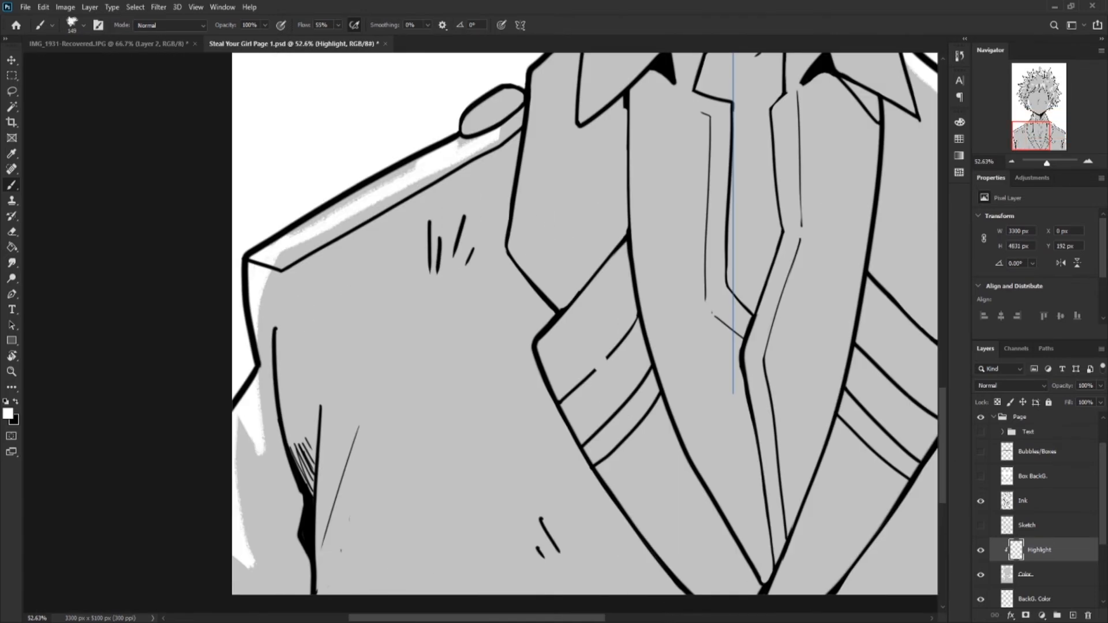
Lasso and delete the mirrored highlights on the left shoulder and sleeve, and clear the leftover selection
key(l)
drag(514, 243, 612, 261)
key(Delete)
click(1024, 501)
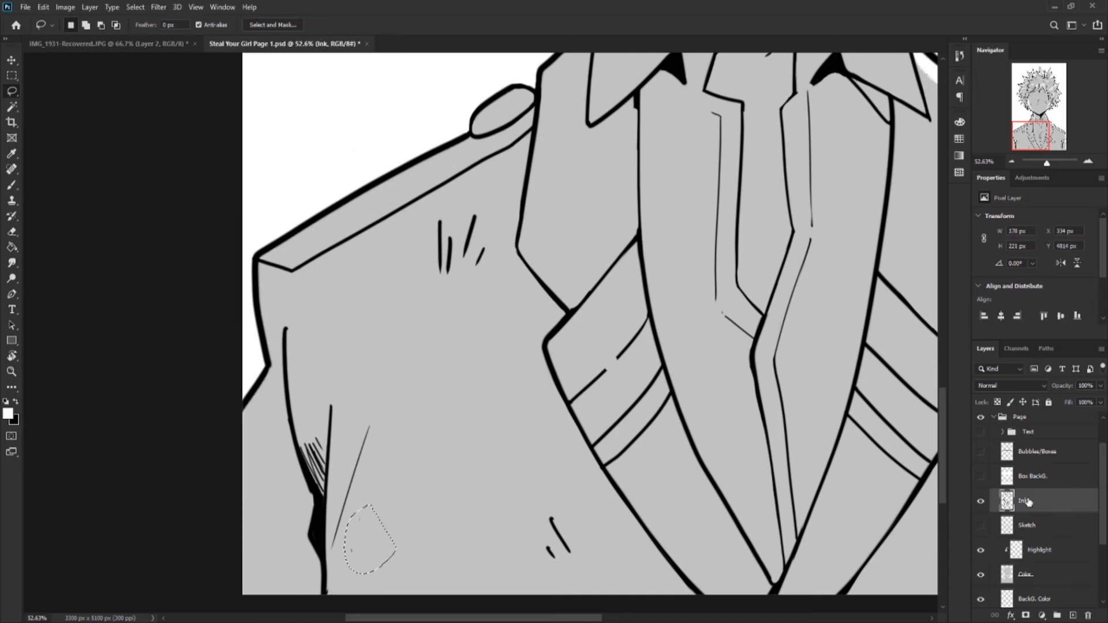
click(1051, 557)
key(b)
scroll(366, 391, up, 4)
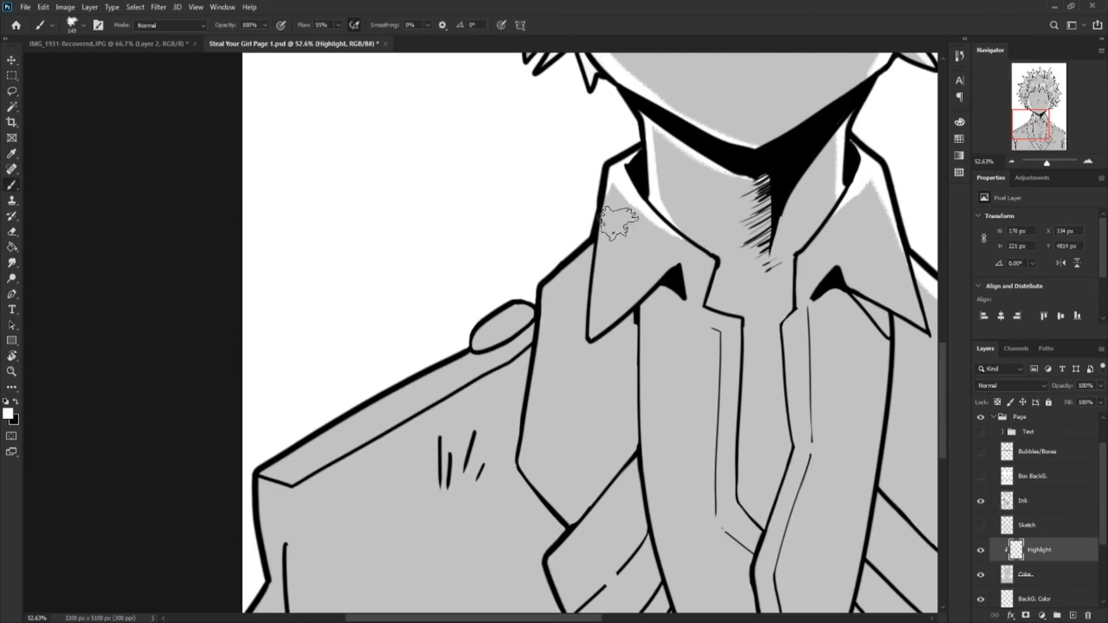
key(l)
scroll(707, 391, down, 4)
click(707, 391)
Paint highlights on the left collar's outer edge, the left lapel's upper edge, the shoulder button and the left shoulder strap
key(b)
scroll(708, 391, up, 4)
drag(601, 245, 616, 190)
drag(549, 286, 603, 237)
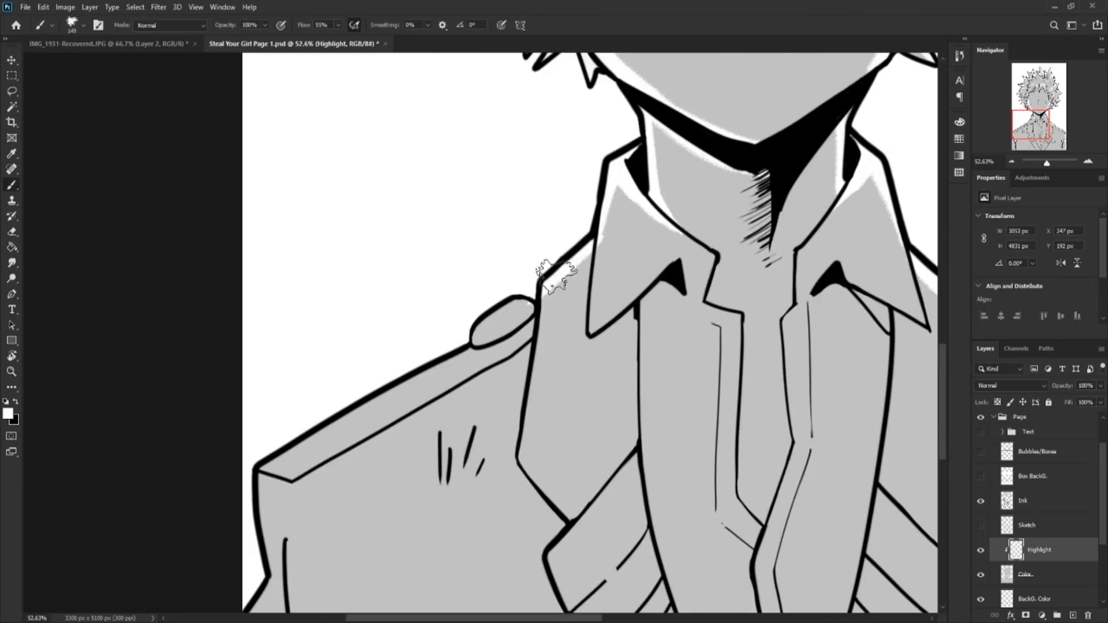
drag(525, 308, 485, 335)
drag(262, 479, 270, 540)
drag(279, 462, 470, 353)
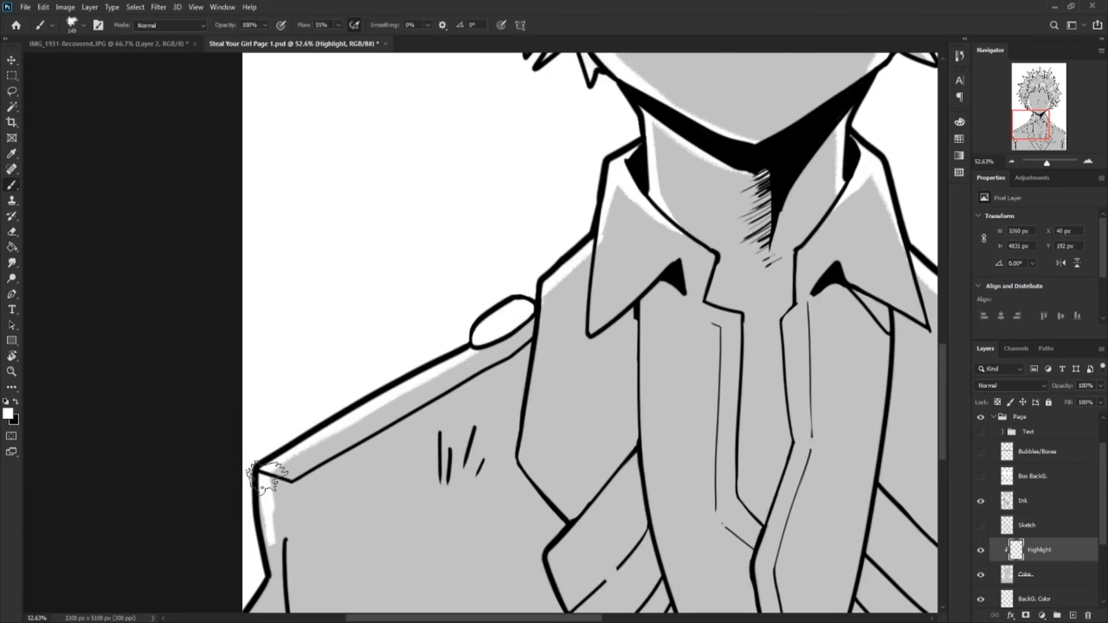
Paint highlights down the left sleeve's outer edge and along the inside of the armhole line
drag(264, 480, 277, 548)
scroll(268, 245, down, 5)
mouse_move(270, 286)
mouse_down()
mouse_move(284, 367)
mouse_move(241, 485)
mouse_up()
drag(244, 422, 261, 522)
drag(269, 364, 257, 488)
drag(273, 340, 293, 388)
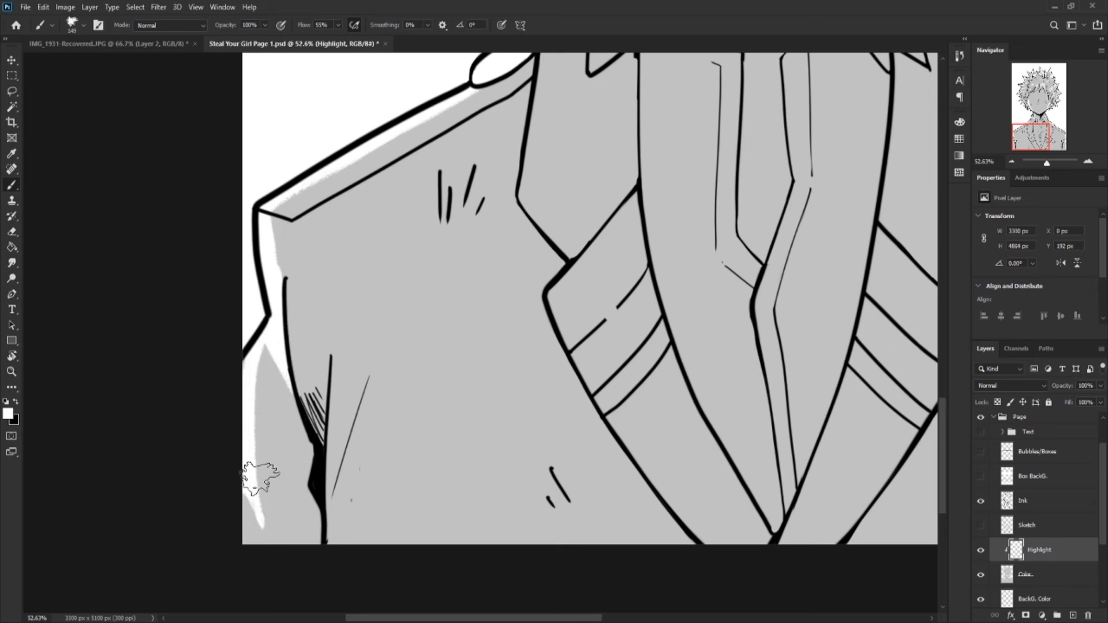
key(ctrl+z)
mouse_move(257, 456)
mouse_down()
mouse_move(272, 507)
mouse_move(261, 520)
mouse_up()
Try to feather the inner edge of the left sleeve's highlight with thin strokes from a smaller brush
key(bracketleft)
key(bracketleft)
key(bracketleft)
key(bracketleft)
key(bracketleft)
key(ctrl+z)
mouse_move(256, 447)
mouse_down()
mouse_move(274, 502)
mouse_move(274, 489)
mouse_up()
key(ctrl+z)
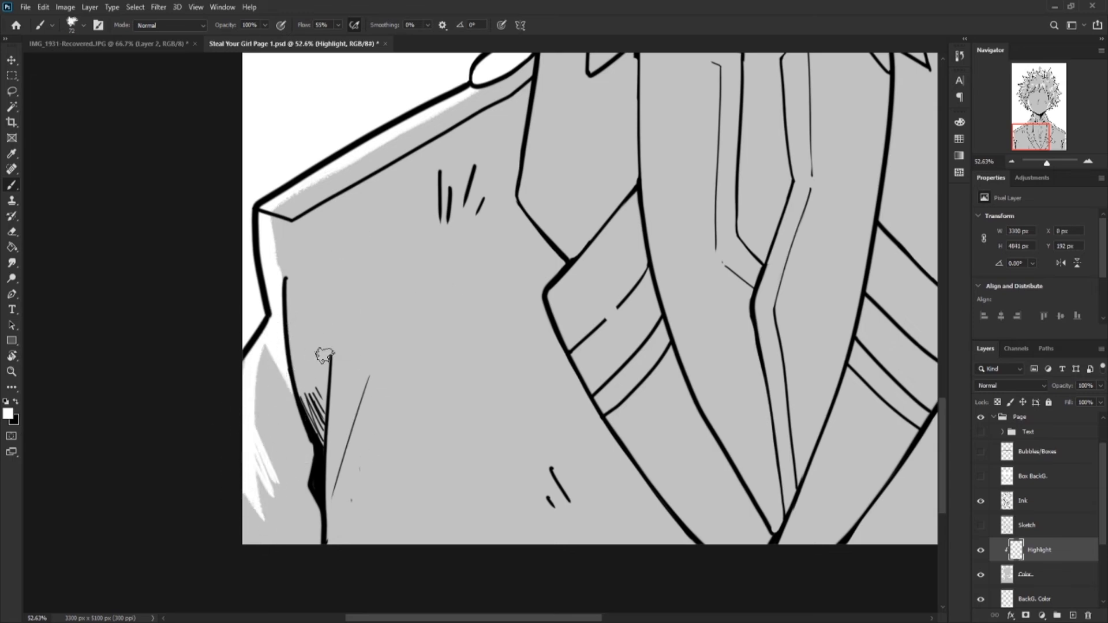
key(ctrl+z)
key(ctrl+z)
mouse_move(257, 417)
mouse_down()
mouse_move(269, 466)
mouse_move(285, 462)
mouse_up()
key(ctrl+z)
drag(257, 439, 278, 486)
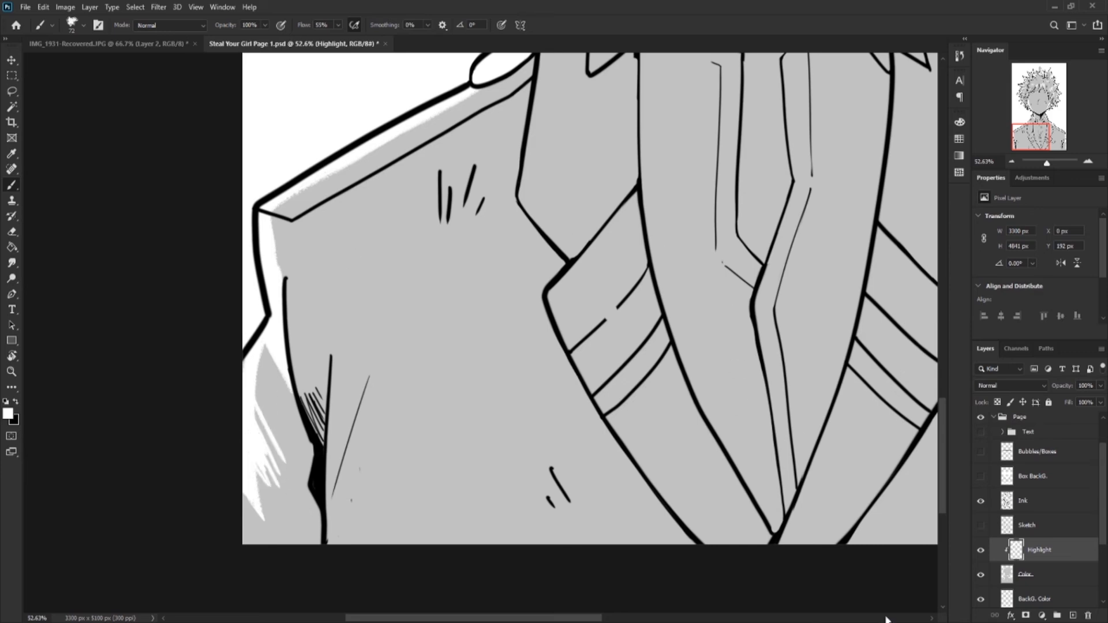
key(ctrl+0)
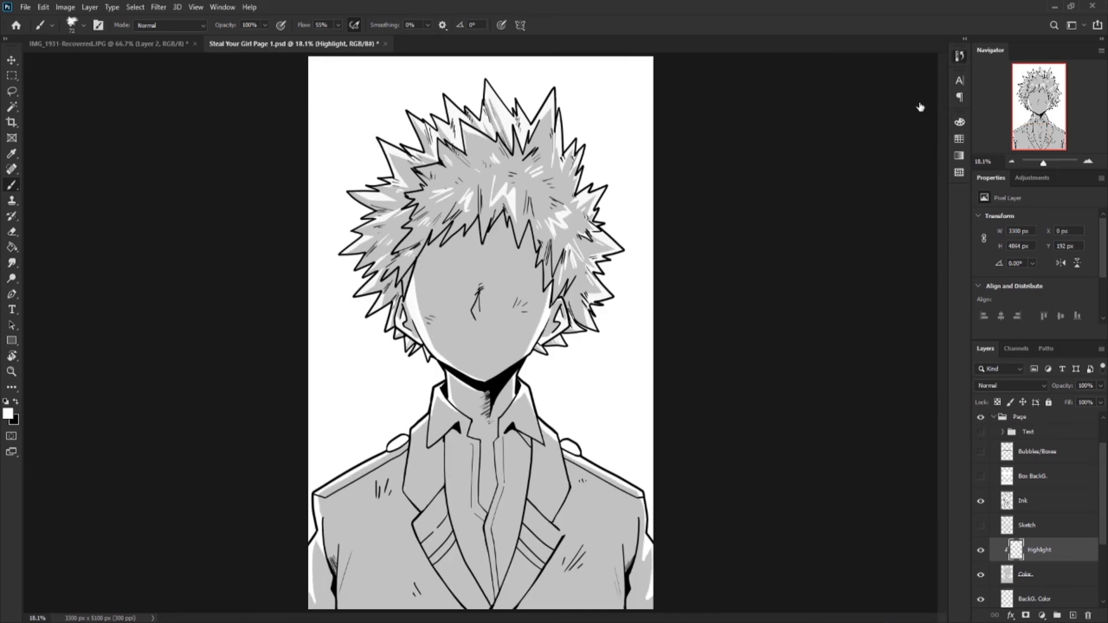
Undo the latest sleeve strokes and try feathering the left sleeve's highlight again with a finer brush
key(ctrl+z)
key(ctrl+z)
mouse_move(320, 574)
mouse_down()
mouse_move(402, 549)
mouse_move(664, 381)
mouse_up()
key(bracketleft)
key(bracketleft)
key(bracketleft)
key(bracketleft)
key(bracketleft)
key(bracketleft)
key(bracketleft)
drag(306, 339, 345, 377)
key(ctrl+z)
mouse_move(306, 317)
mouse_down()
mouse_move(347, 370)
mouse_move(349, 396)
mouse_up()
key(ctrl+z)
key(ctrl+z)
Lower the brush opacity to 81%, enlarge the brush and rework the feathering on the left sleeve's highlight
mouse_move(234, 25)
mouse_down()
mouse_move(199, 26)
mouse_move(225, 26)
mouse_up()
mouse_move(307, 306)
mouse_down()
mouse_move(338, 352)
mouse_move(331, 387)
mouse_up()
key(ctrl+z)
key(bracketright)
key(bracketright)
key(bracketright)
key(bracketright)
key(bracketright)
key(bracketright)
key(bracketright)
key(bracketright)
key(ctrl+z)
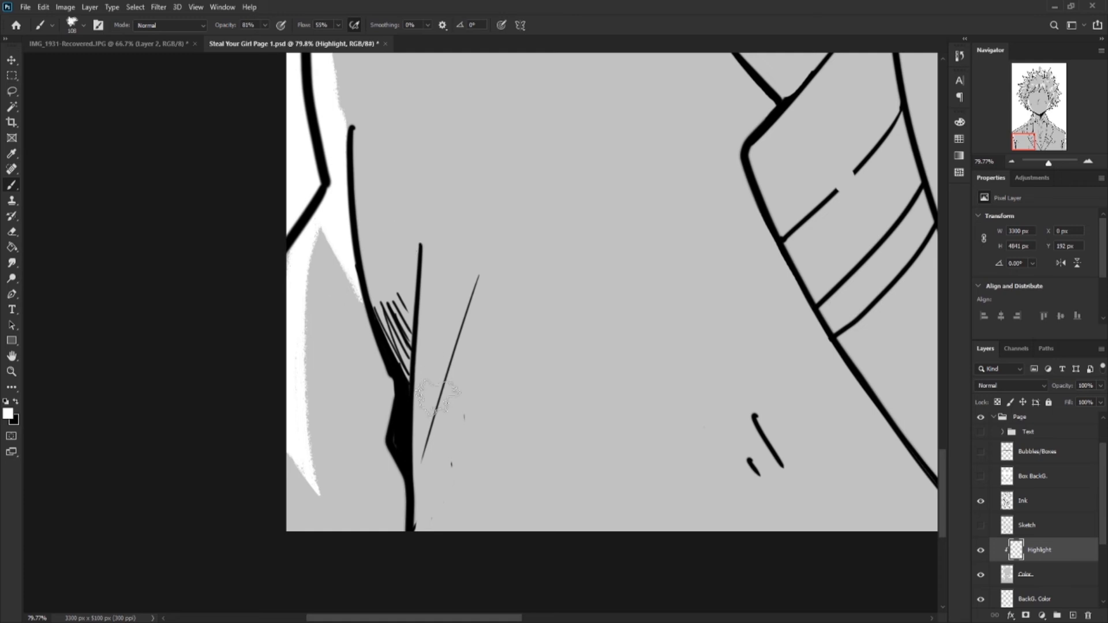
key(ctrl+0)
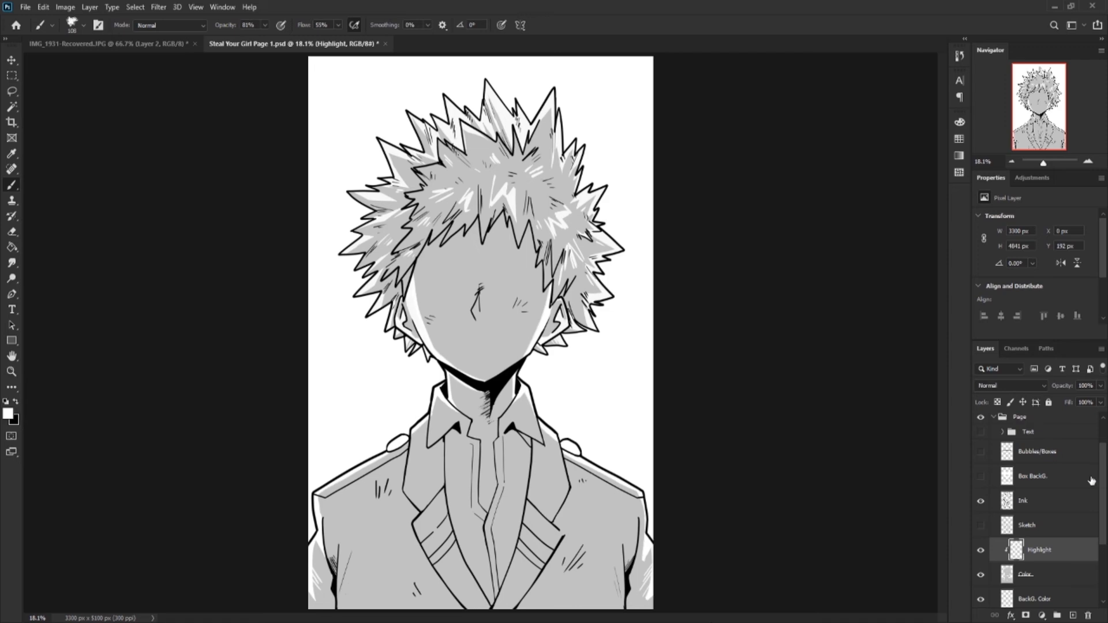
Show the Ref layer briefly to sample its dark tone, and make the Color layer active
scroll(1091, 481, up, 2)
click(980, 439)
alt+click(577, 407)
click(981, 439)
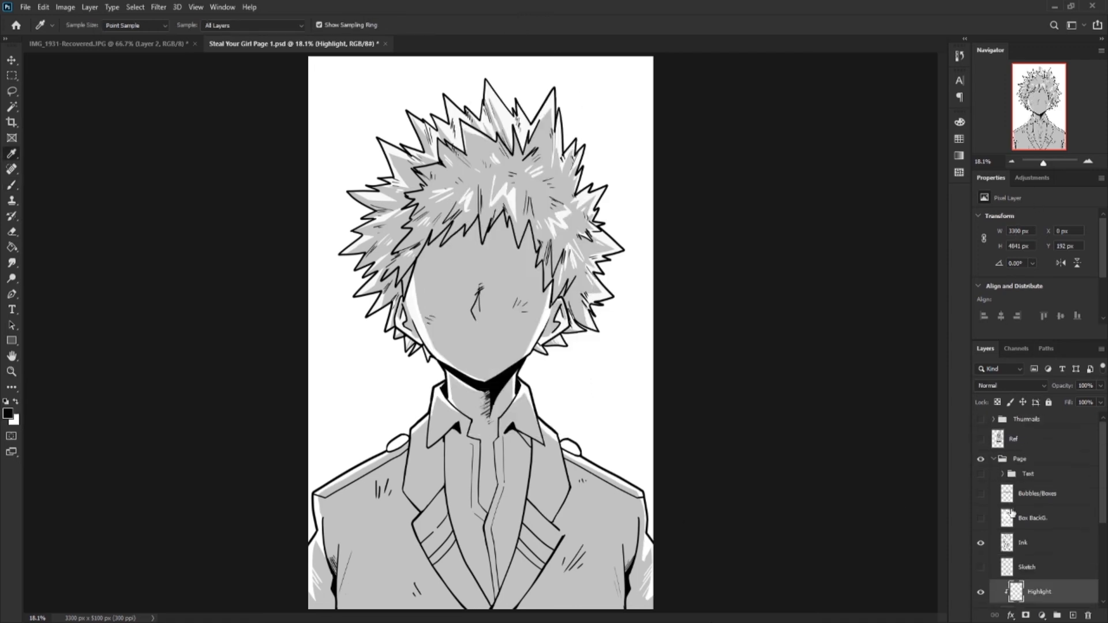
scroll(1039, 519, down, 1)
click(1039, 590)
key(b)
scroll(481, 510, up, 3)
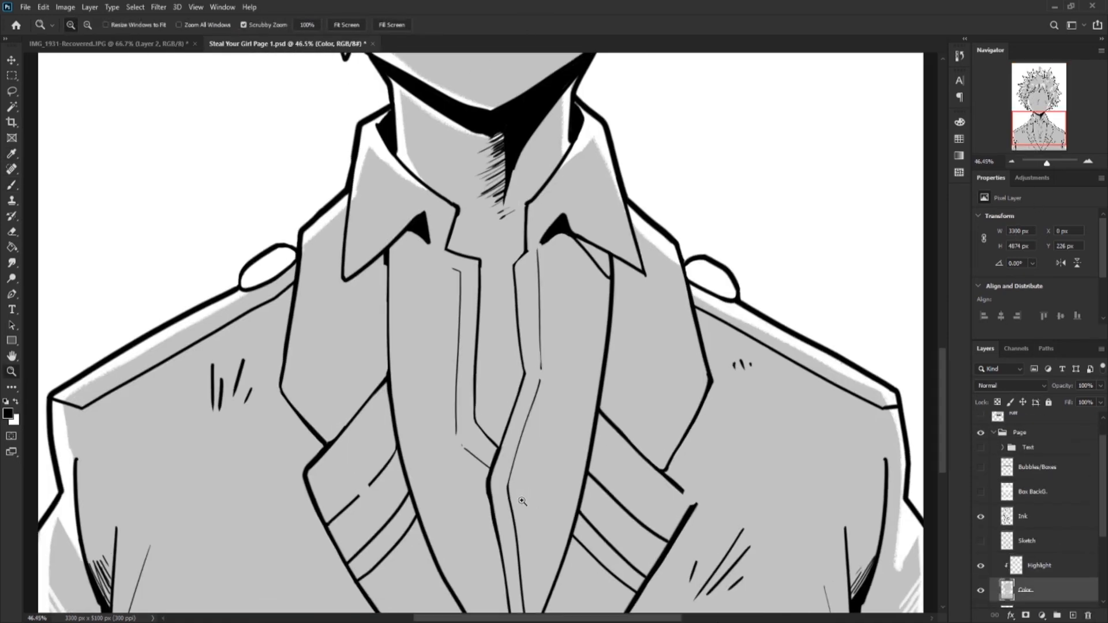
click(1073, 615)
drag(306, 468, 325, 513)
key(ctrl+z)
key(ctrl+z)
key(ctrl+z)
click(959, 56)
key(ctrl+shift+z)
click(1051, 590)
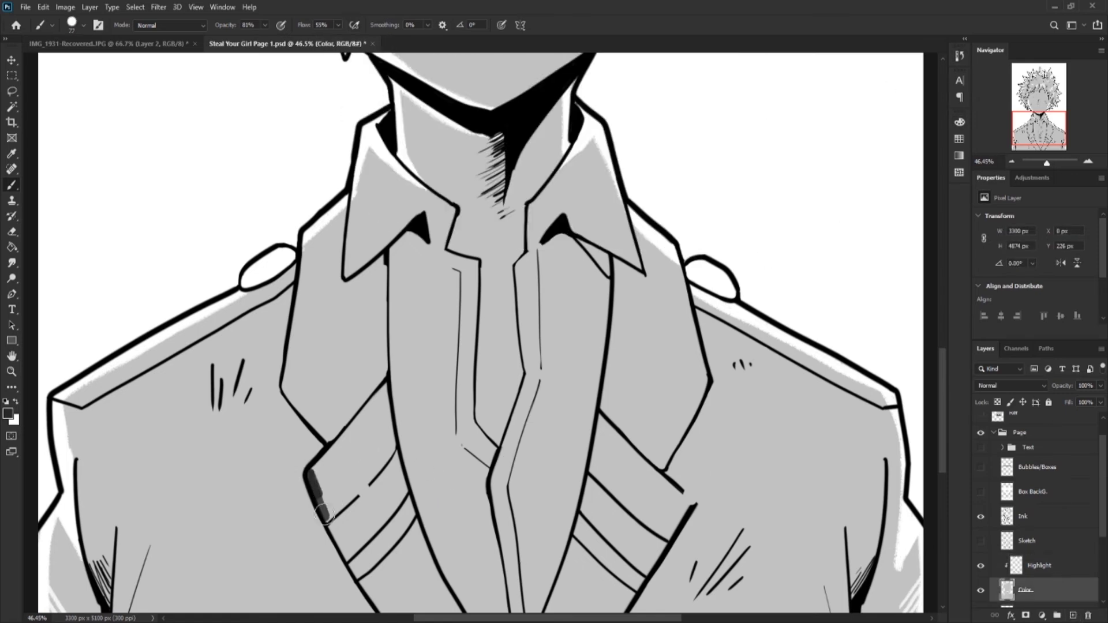
key(ctrl+z)
Set the brush opacity to 100% and paint alternate stripes on both lapels dark grey on the Color layer
drag(226, 25, 249, 24)
mouse_move(312, 473)
mouse_down()
mouse_move(326, 517)
mouse_move(388, 451)
mouse_move(386, 398)
mouse_move(381, 437)
mouse_up()
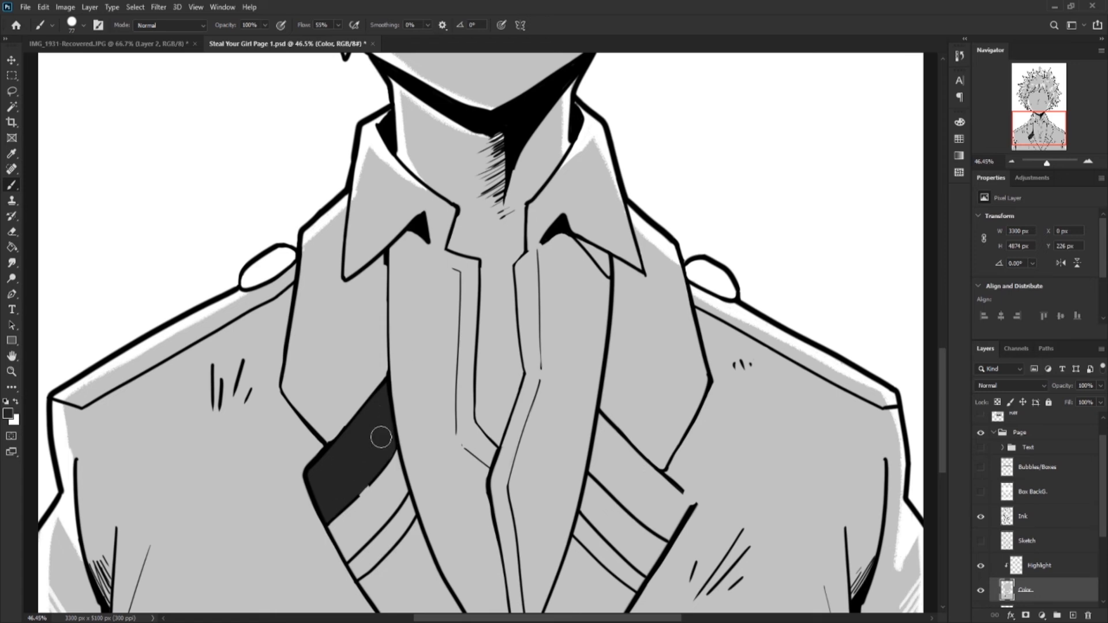
drag(352, 571, 430, 485)
mouse_move(601, 462)
mouse_down()
mouse_move(612, 479)
mouse_move(687, 508)
mouse_move(612, 456)
mouse_up()
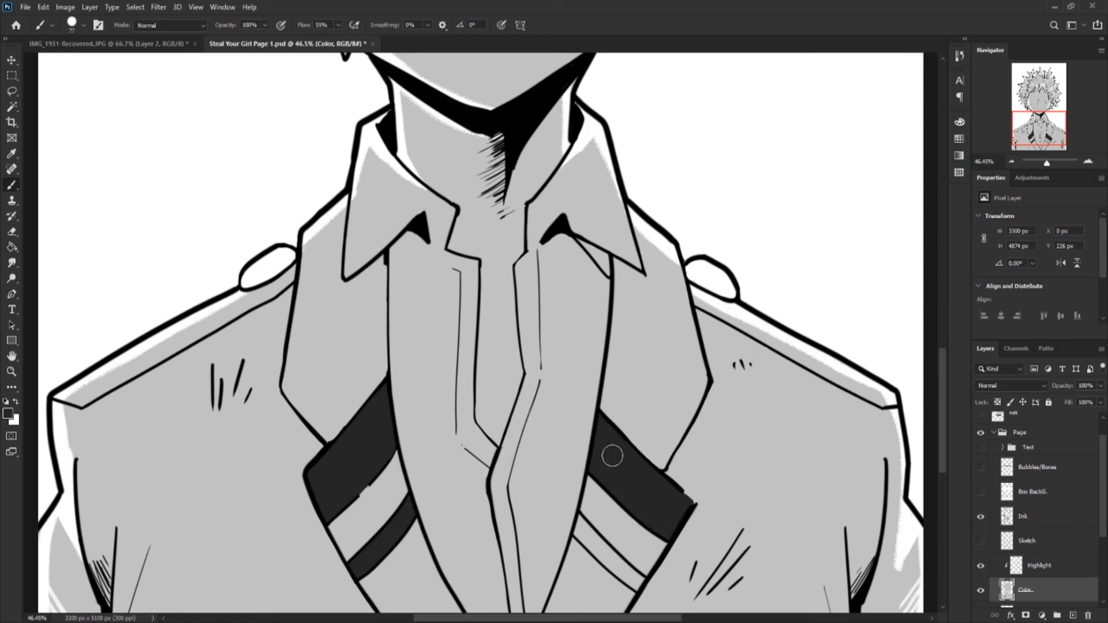
drag(641, 594, 581, 522)
Hide the highlights and paint the blazer's shoulder straps dark grey on the Color layer, flipping the canvas horizontally for the second shoulder
drag(700, 301, 882, 398)
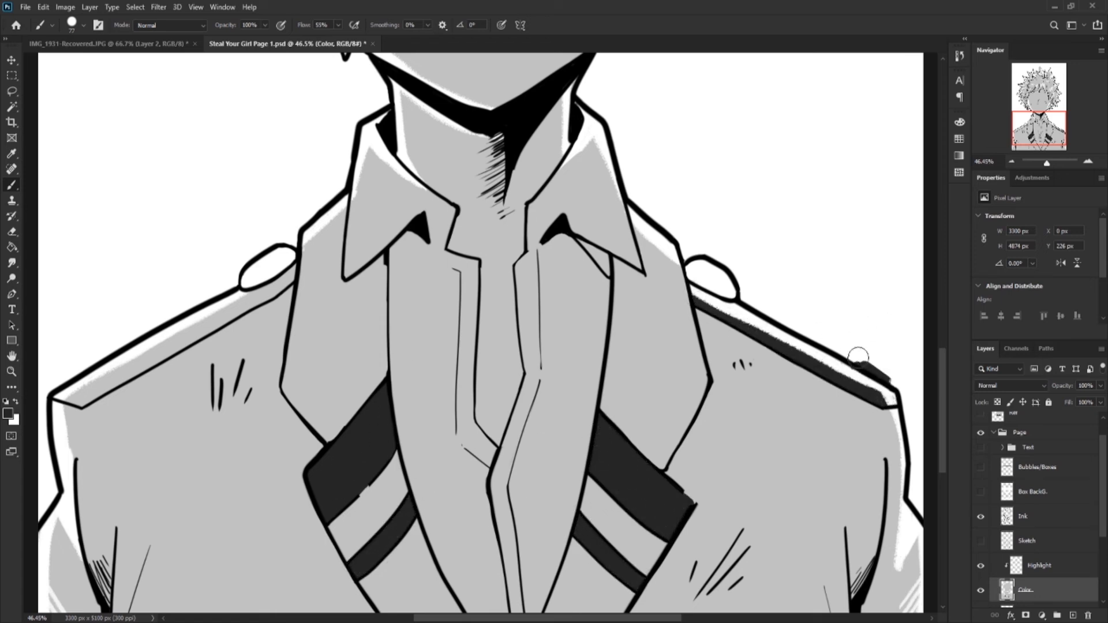
click(980, 565)
drag(705, 284, 857, 378)
drag(58, 398, 91, 395)
key(ctrl+shift+h)
mouse_move(670, 262)
mouse_down()
mouse_move(831, 375)
mouse_move(745, 312)
mouse_move(854, 356)
mouse_up()
Make the Highlight layer active and visible again, and lock its transparent pixels
click(1039, 565)
click(980, 565)
click(997, 402)
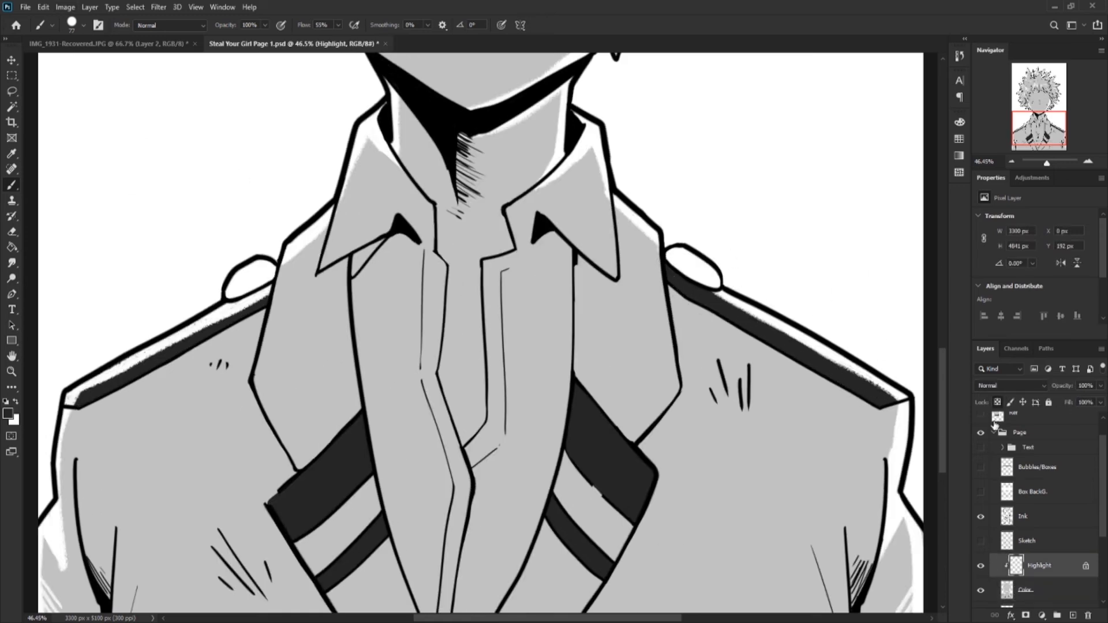
Show the text and box layers temporarily to dab white touch-ups on the lapels beneath the lower speech boxes
drag(980, 448, 980, 491)
click(980, 590)
click(980, 590)
click(1027, 590)
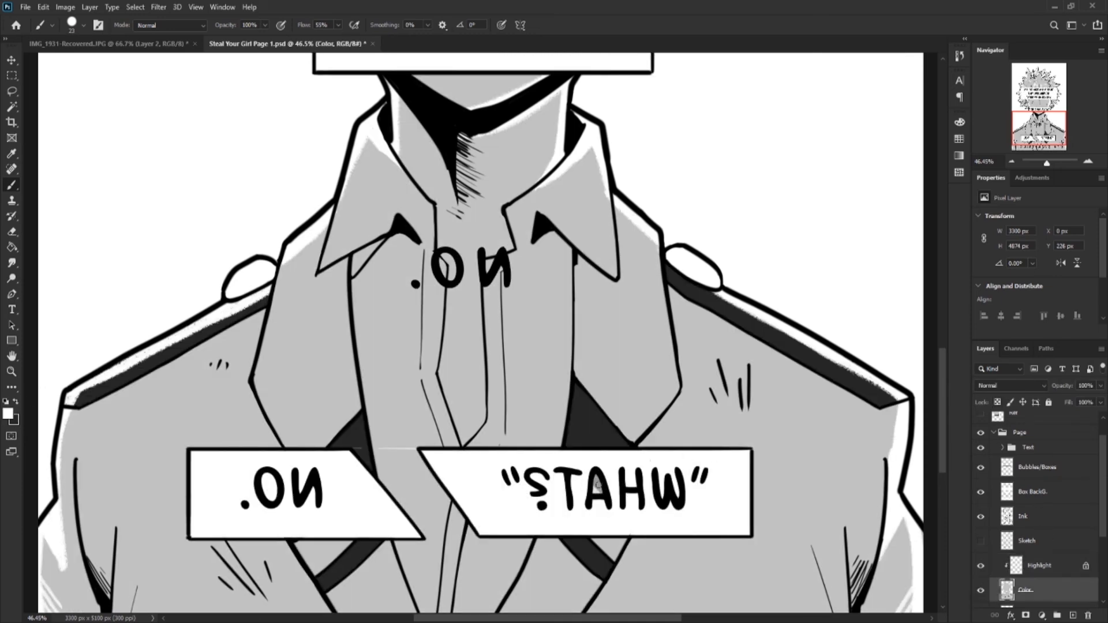
click(1033, 492)
click(1036, 516)
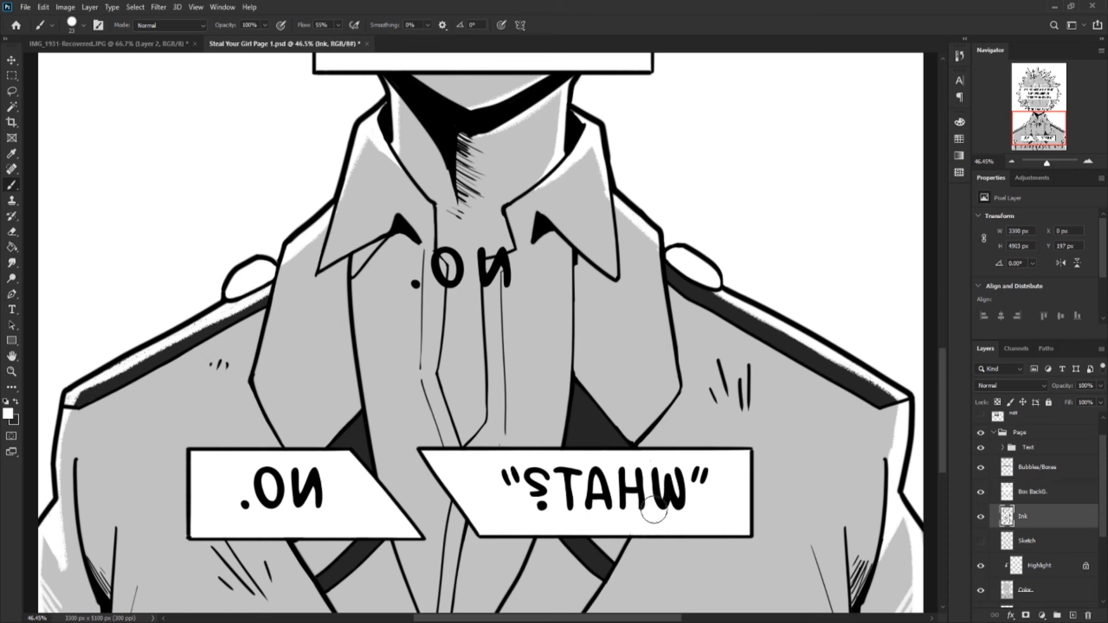
key(e)
key(b)
mouse_move(980, 492)
mouse_down()
mouse_move(1022, 440)
mouse_move(1043, 445)
mouse_up()
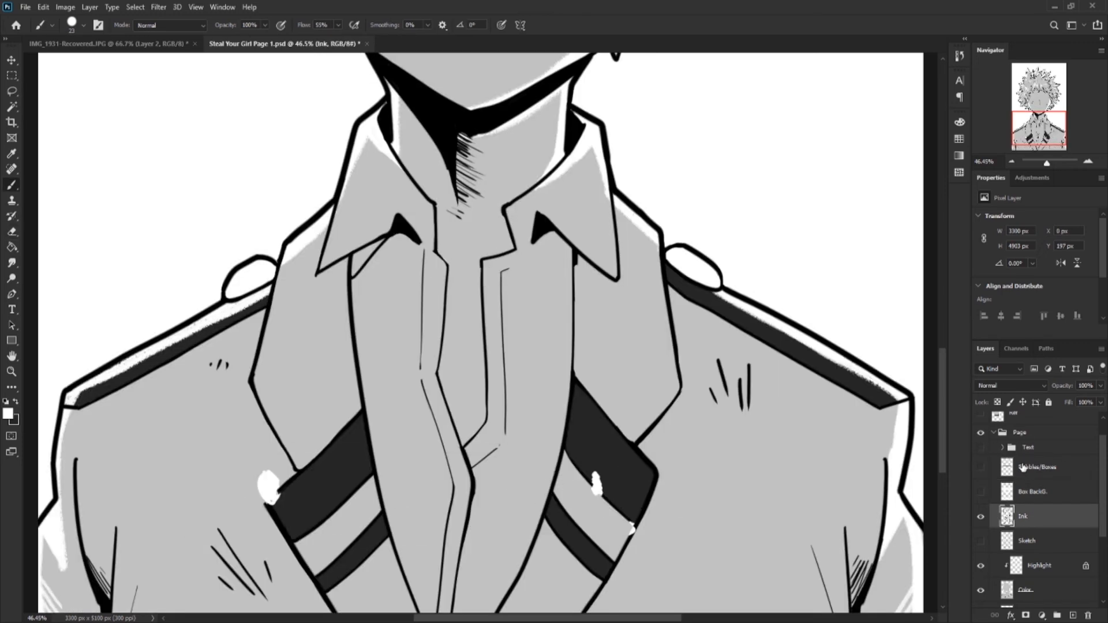
Sample a light grey from the Ref layer and recolour the highlights along both shoulders with it on the Highlight layer
click(1024, 565)
scroll(1010, 450, up, 2)
click(981, 439)
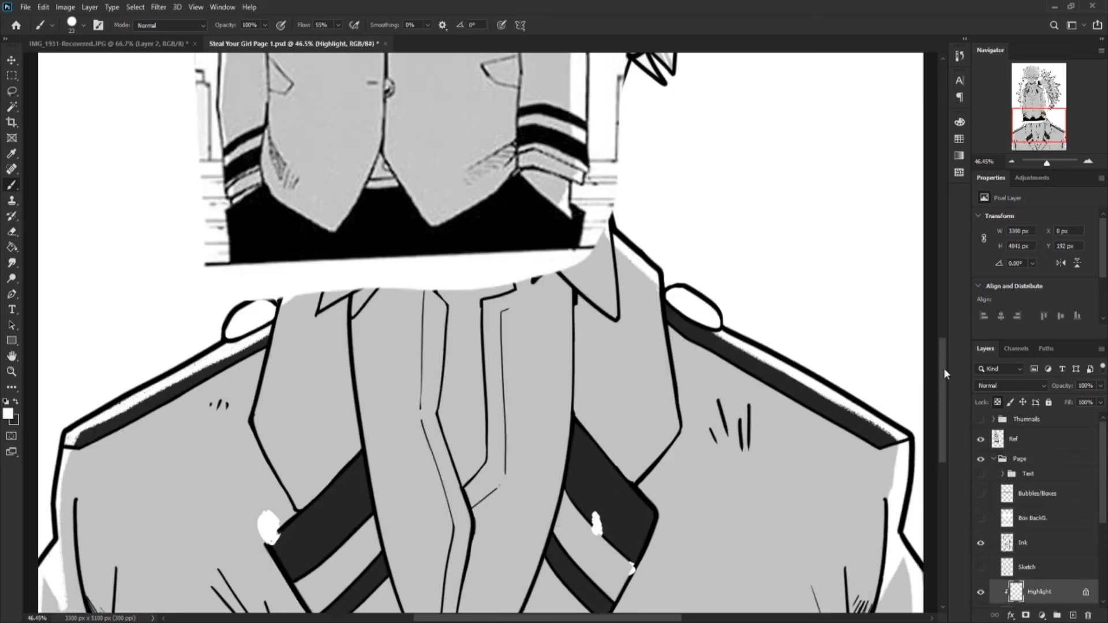
key(i)
click(519, 109)
mouse_move(943, 371)
mouse_down()
mouse_move(943, 276)
mouse_move(944, 386)
mouse_up()
click(981, 439)
key(b)
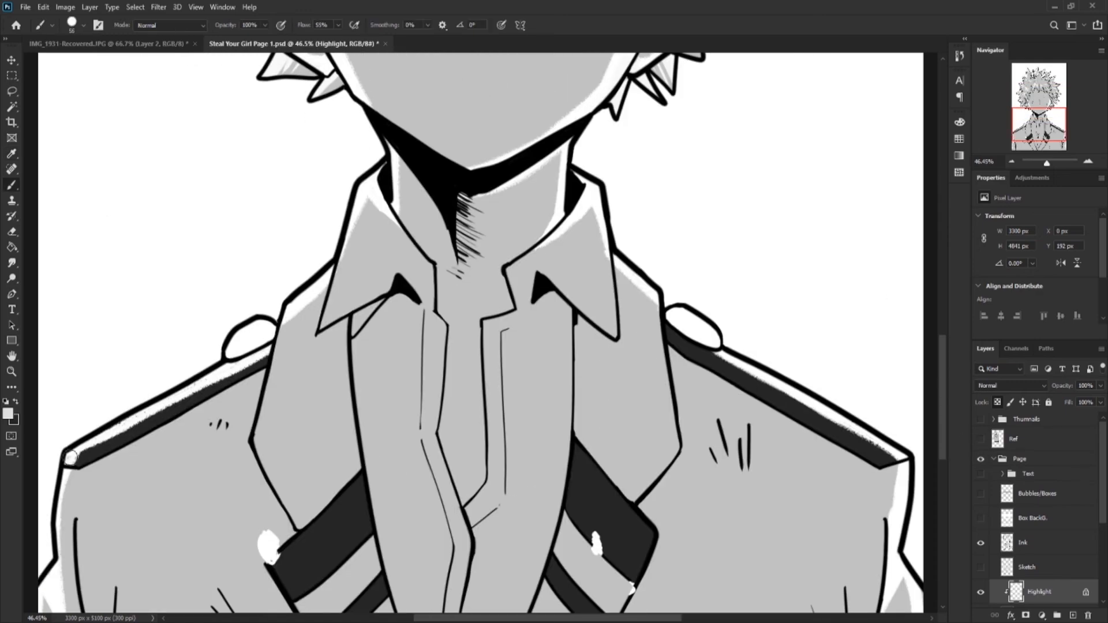
drag(70, 458, 268, 341)
mouse_move(674, 316)
mouse_down()
mouse_move(691, 340)
mouse_move(899, 456)
mouse_up()
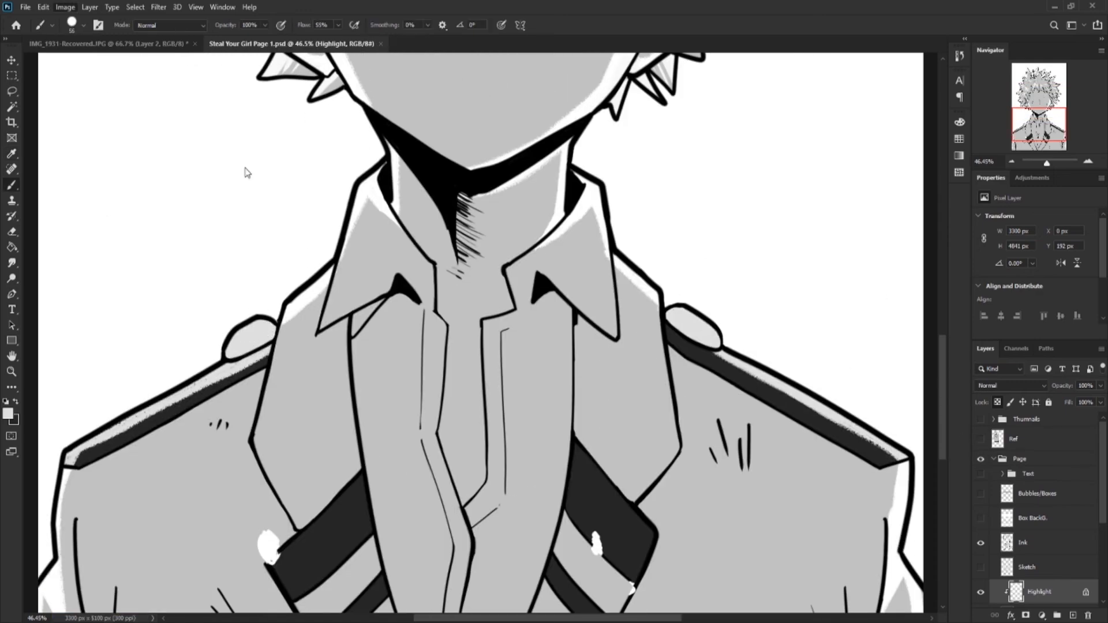
Show the Text, Bubbles/Boxes and Box BackG. layers and merge the Highlight layer into the Color layer
key(ctrl+0)
drag(981, 474, 981, 518)
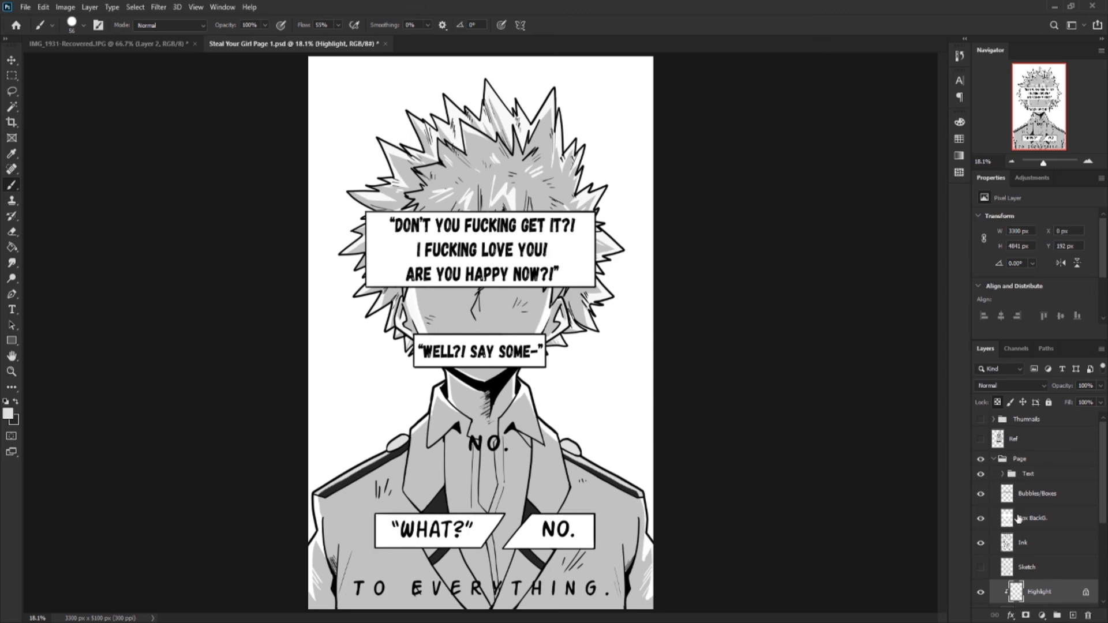
scroll(1061, 504, down, 2)
key(ctrl+e)
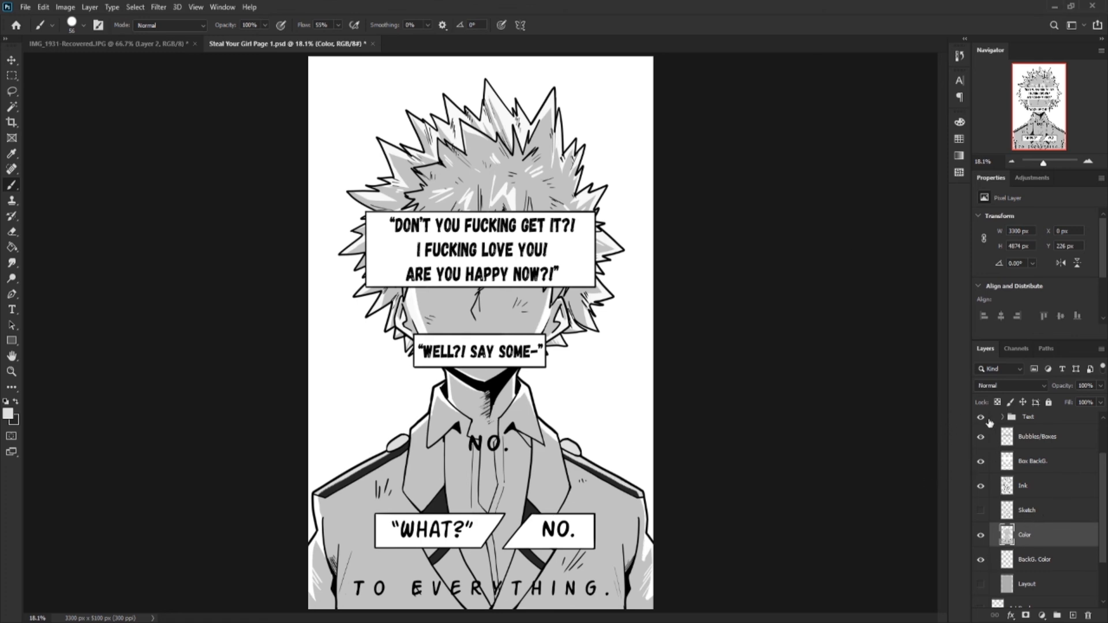
Fill the empty area around the character with dark grey on the BackG. Color layer
click(1034, 559)
key(r)
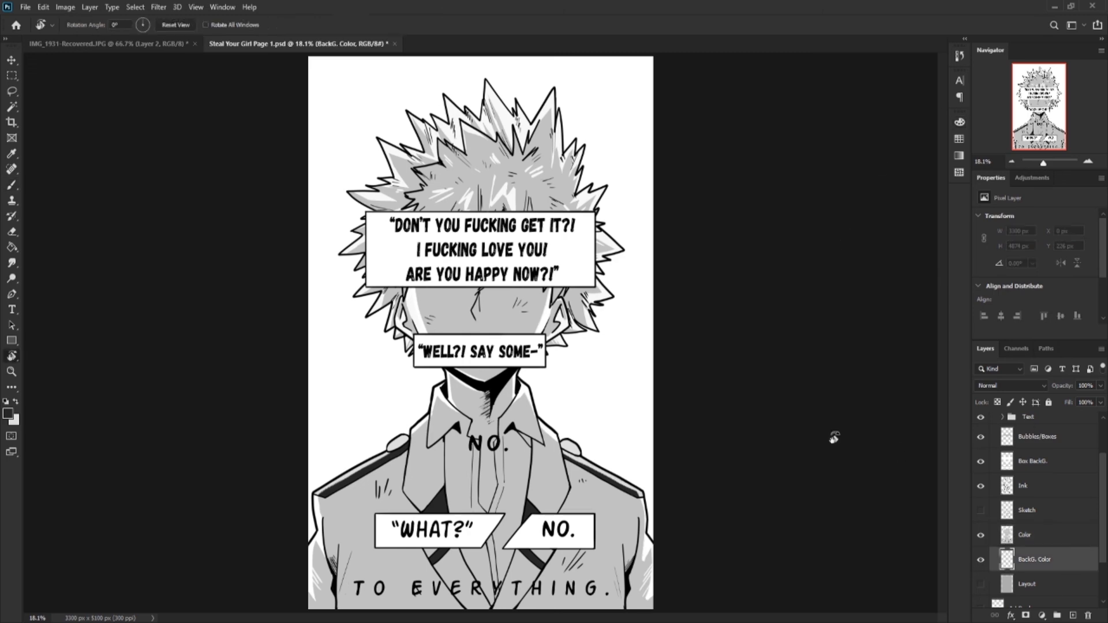
key(g)
click(630, 375)
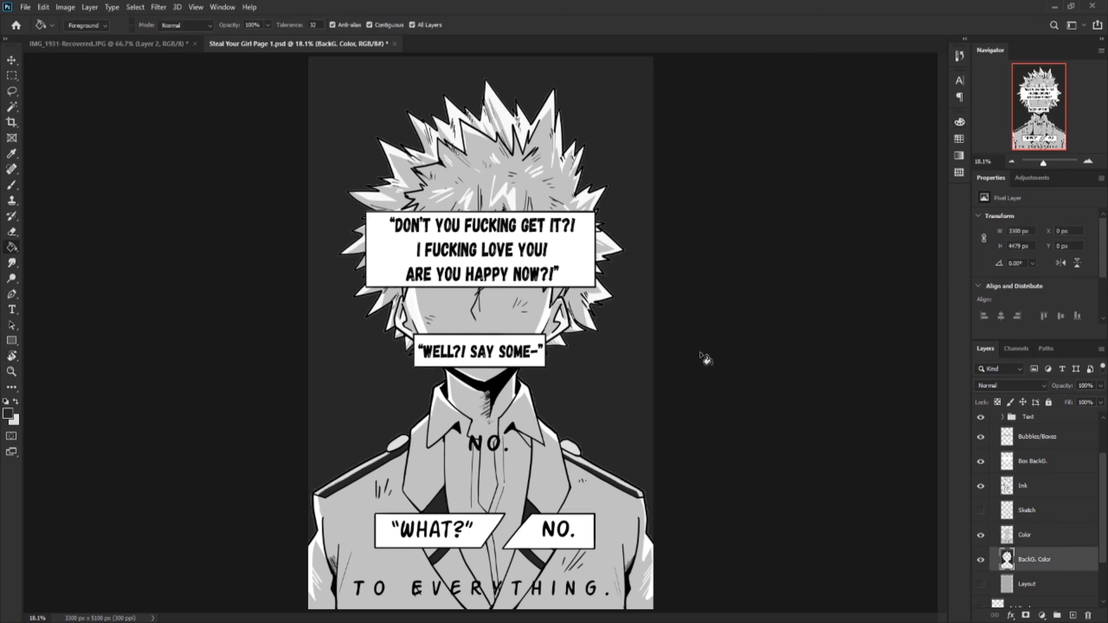
Try a white rough-brush outline along the right shoulder, undo it, and set the brush opacity to 100%
key(x)
key(b)
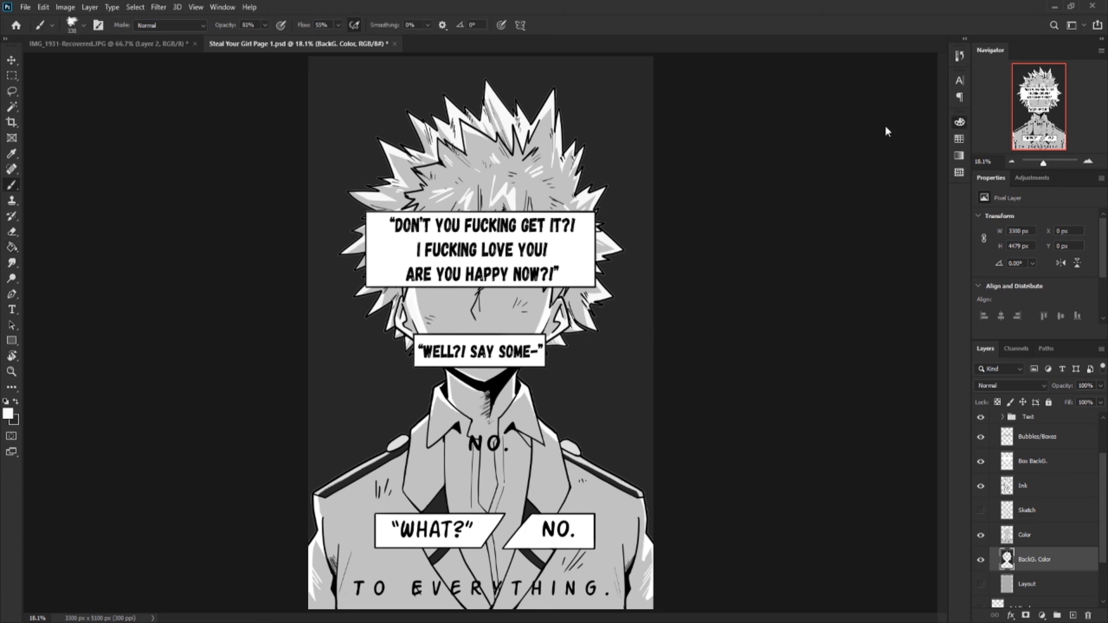
mouse_move(568, 435)
mouse_down()
mouse_move(549, 414)
mouse_move(650, 531)
mouse_up()
key(ctrl+z)
key(0)
Try the rough outline along both shoulders, undo it, and repaint it in white along the right shoulder and neck
click(845, 138)
drag(433, 407, 315, 525)
drag(537, 407, 531, 383)
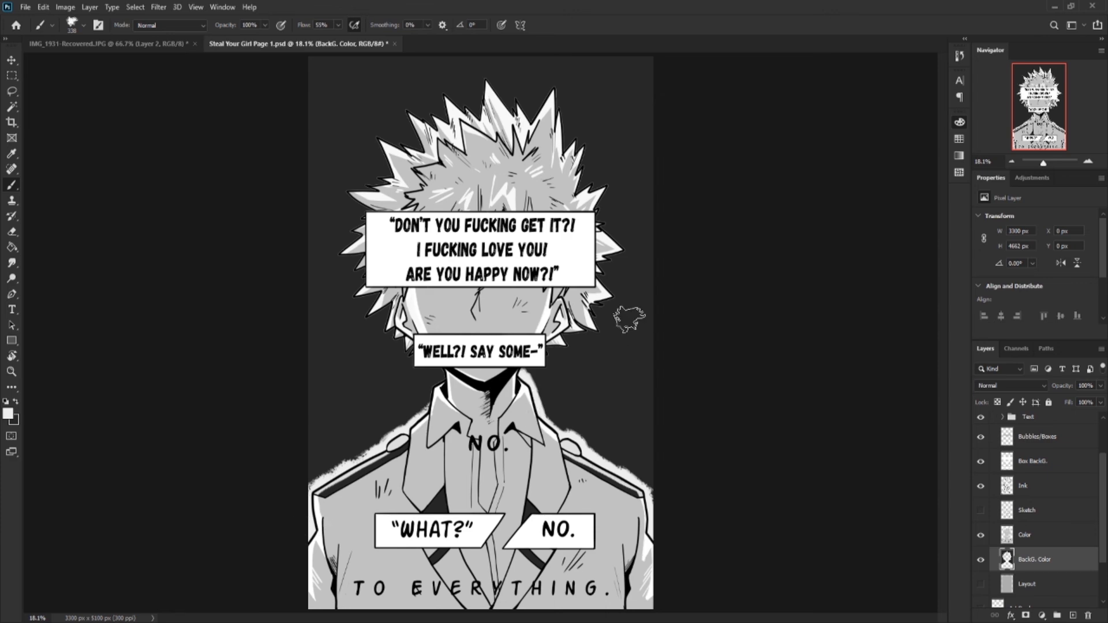
key(ctrl+z)
key(ctrl+z)
key(ctrl+z)
key(ctrl+z)
key(ctrl+shift+z)
drag(650, 522, 523, 373)
Hide the text and box layers and paint the leftover white patches beside the jaw with the dark background tone
drag(981, 462, 994, 416)
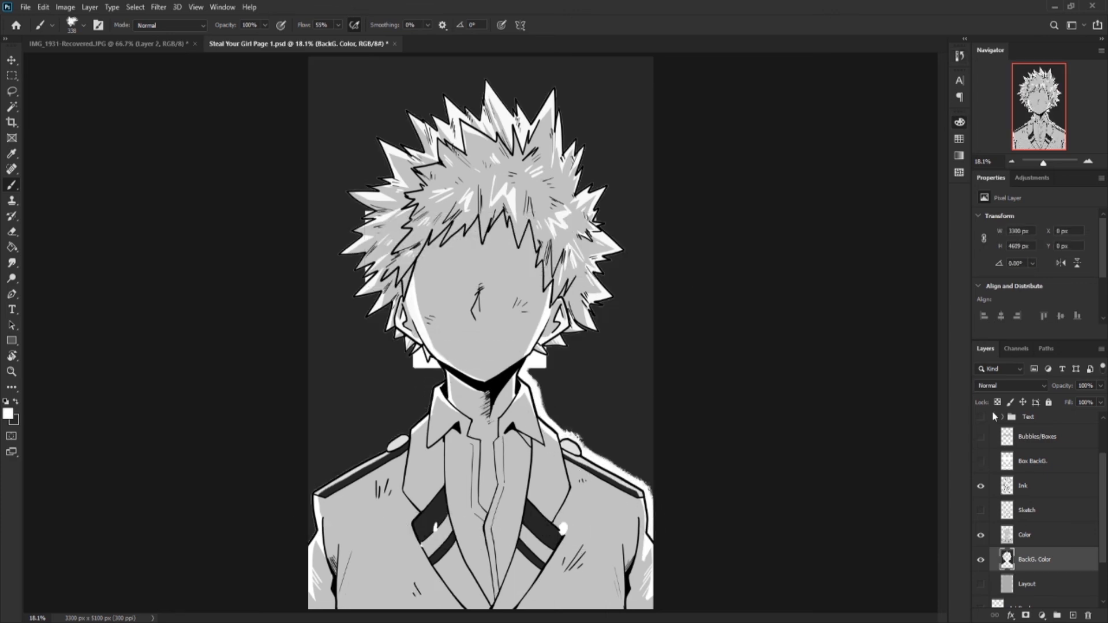
click(16, 401)
mouse_move(540, 368)
mouse_down()
mouse_move(606, 79)
mouse_move(555, 93)
mouse_up()
mouse_move(433, 363)
mouse_down()
mouse_move(416, 358)
mouse_move(363, 262)
mouse_move(375, 201)
mouse_move(353, 471)
mouse_move(596, 176)
mouse_up()
Paint the rough white outline along the left shoulder and around the spiky hair, and show the text and box layers again
key(x)
mouse_move(311, 539)
mouse_down()
mouse_move(354, 462)
mouse_move(430, 404)
mouse_up()
key(ctrl+z)
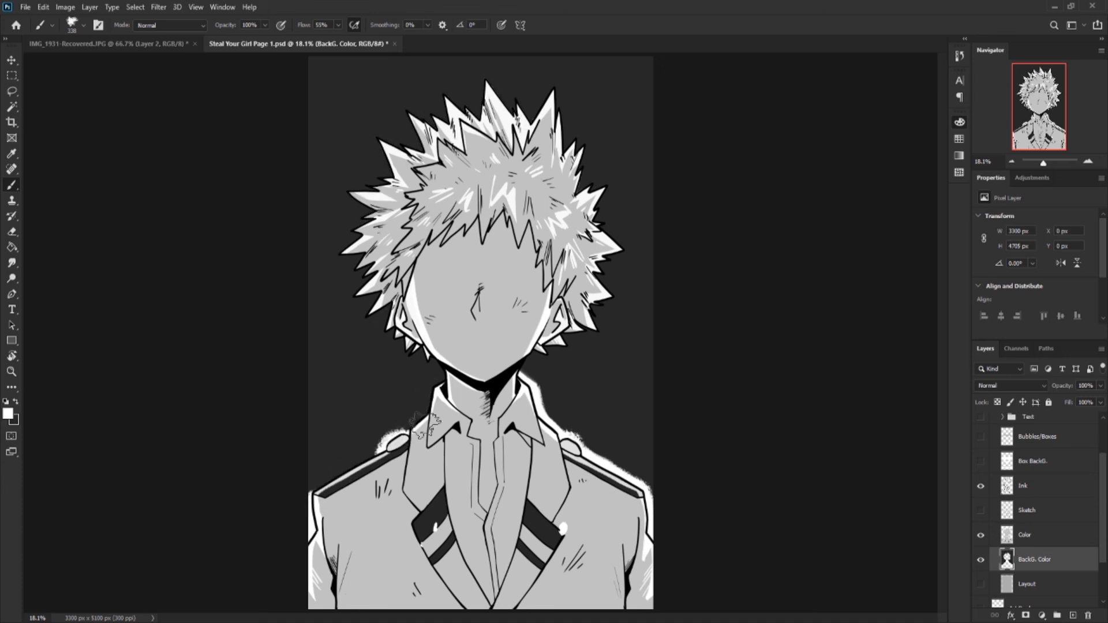
mouse_move(316, 491)
mouse_down()
mouse_move(425, 338)
mouse_move(350, 277)
mouse_move(370, 173)
mouse_move(407, 113)
mouse_move(487, 76)
mouse_move(520, 74)
mouse_move(586, 119)
mouse_move(620, 185)
mouse_move(604, 252)
mouse_move(649, 240)
mouse_move(554, 341)
mouse_up()
drag(981, 417, 981, 461)
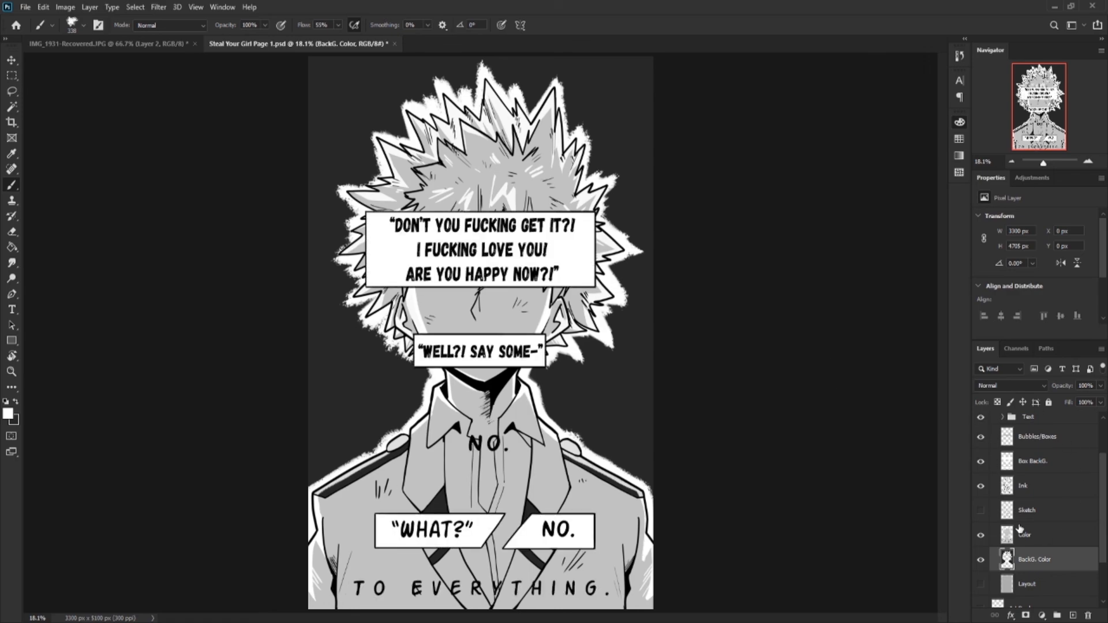
scroll(1079, 549, up, 2)
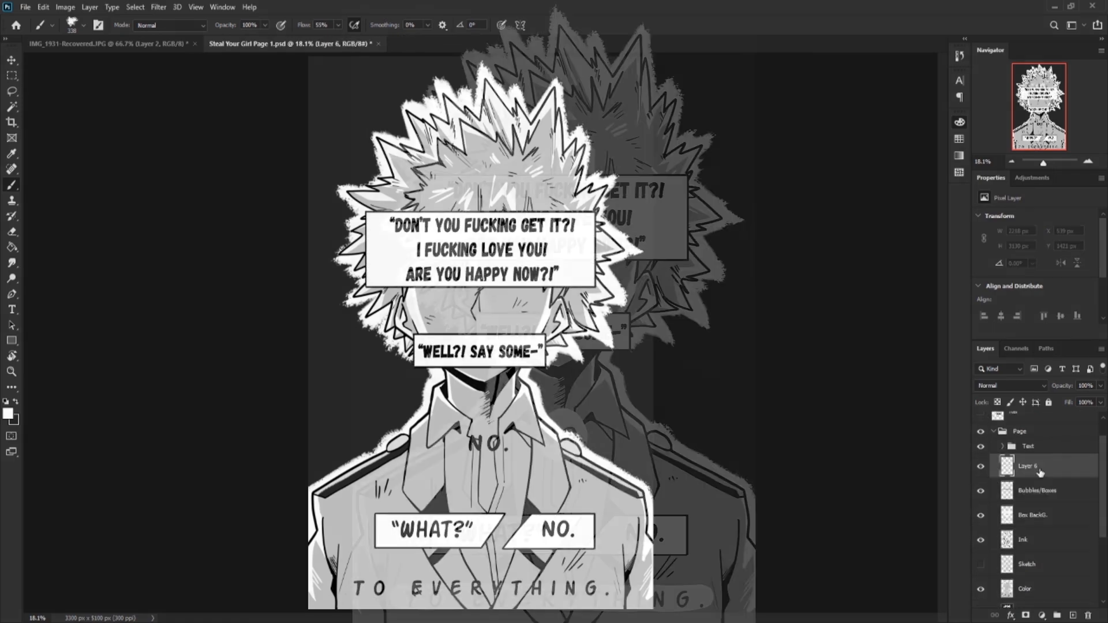